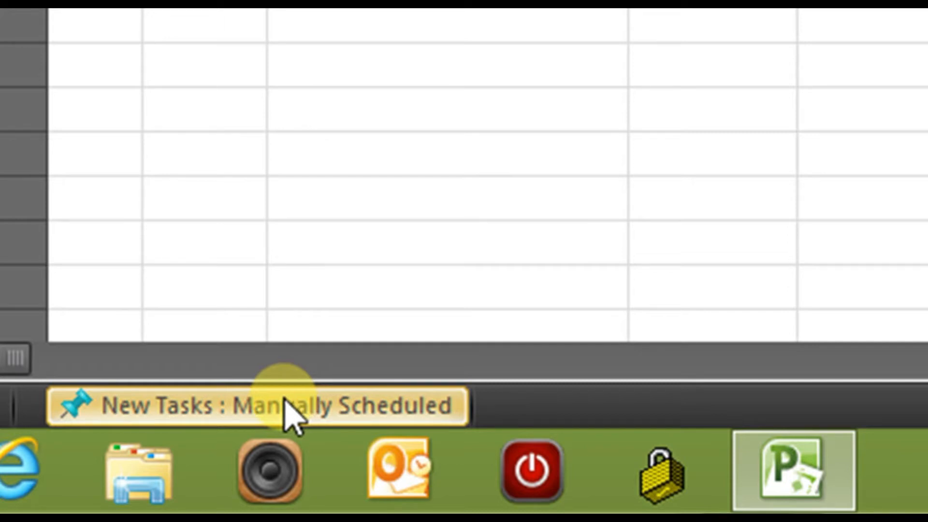
# Set new tasks to be Auto Scheduled so their dates are calculated by the program
pyautogui.click(287, 407)
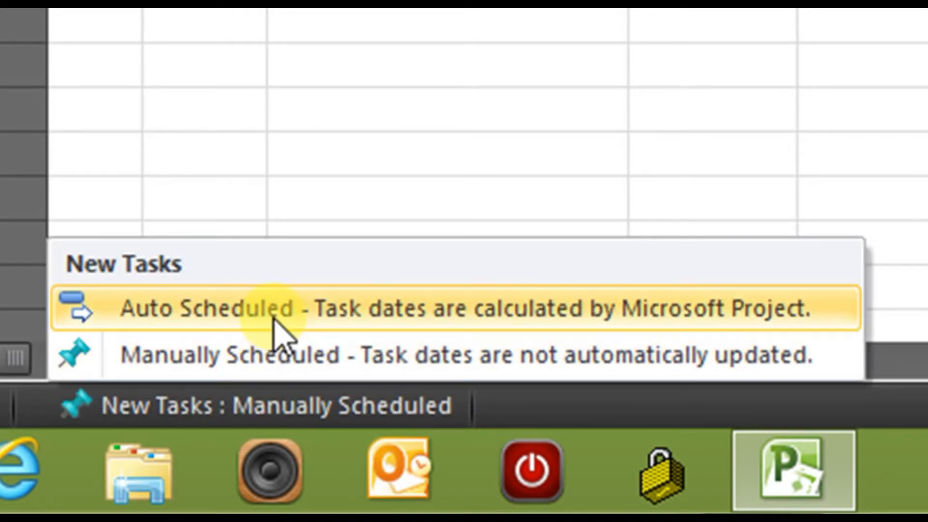
pyautogui.click(274, 318)
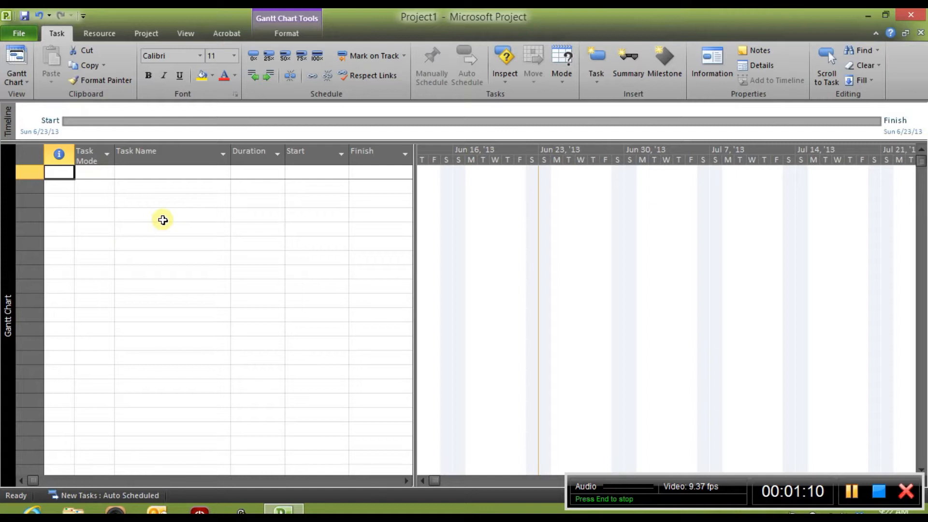
# Set the project's start date to 7/1/2013 in the project information
pyautogui.click(15, 35)
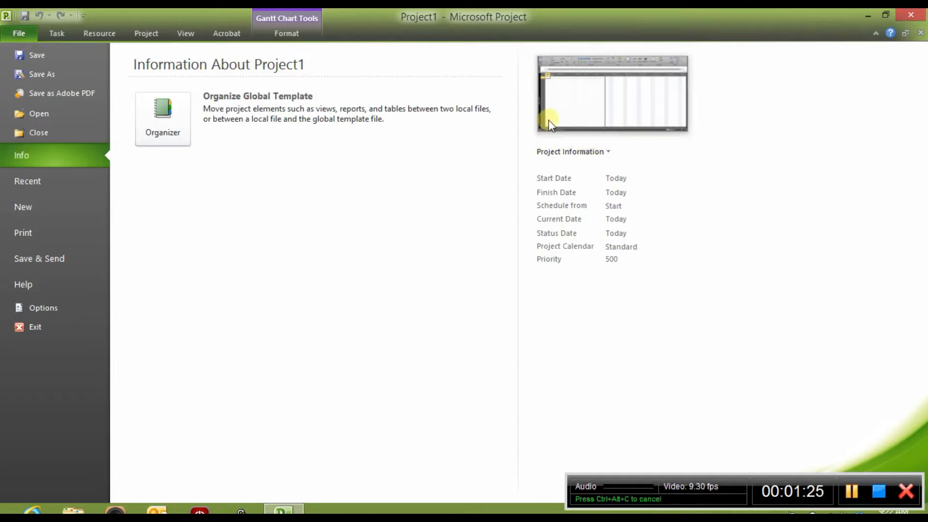
pyautogui.click(616, 182)
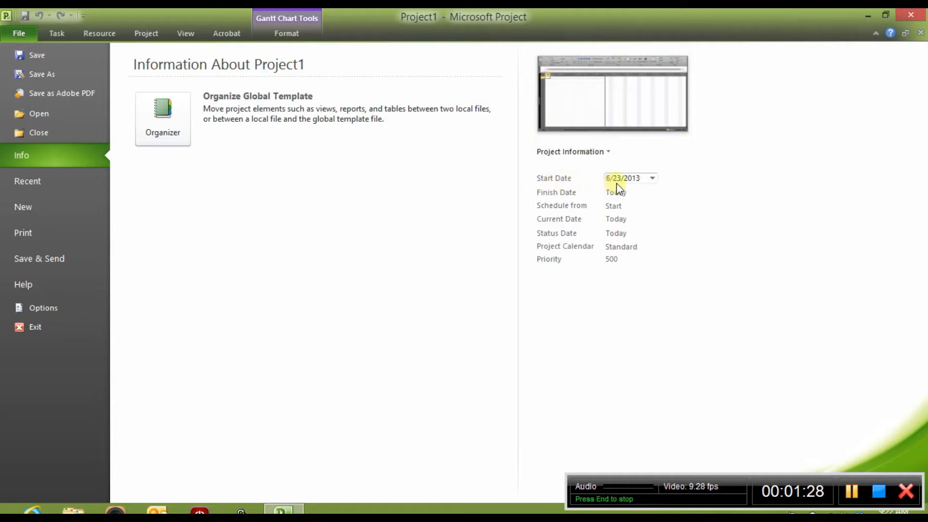
pyautogui.click(653, 179)
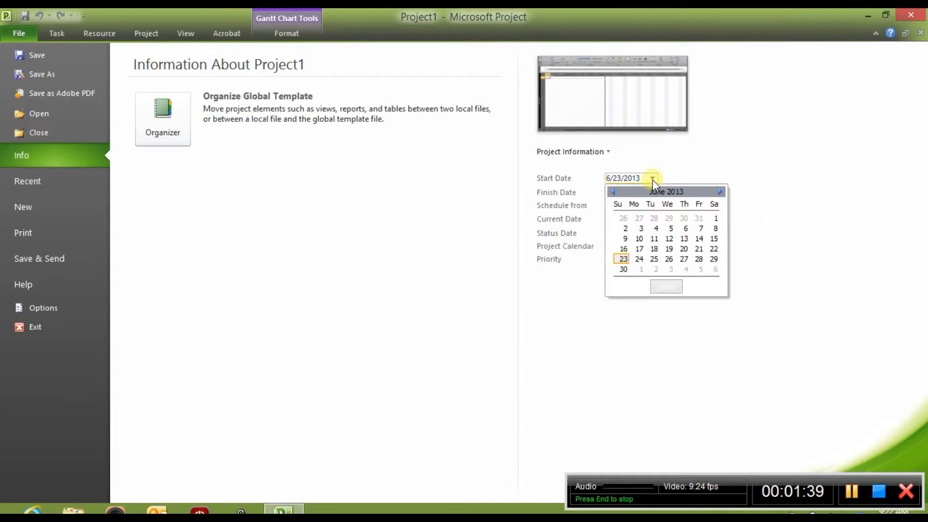
pyautogui.click(643, 270)
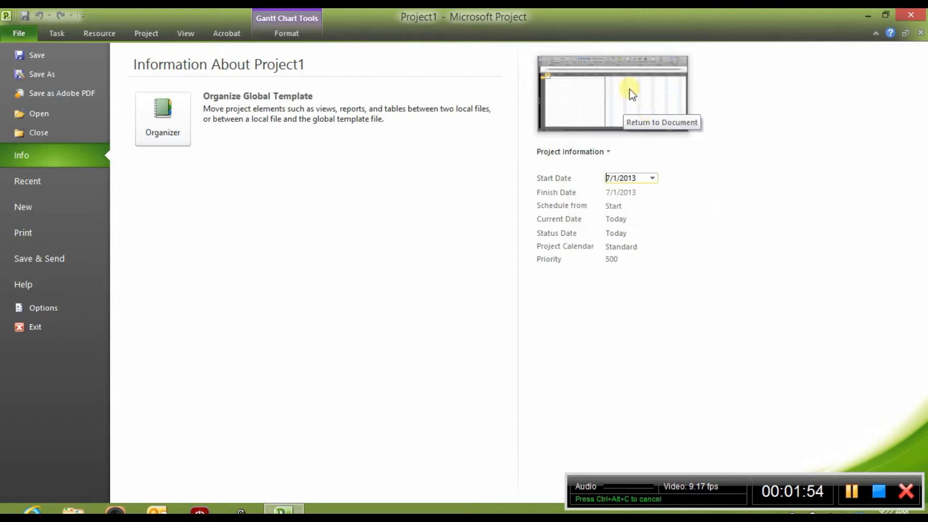
# Open the project's advanced properties and replace the title with "slab on grade"
pyautogui.click(610, 153)
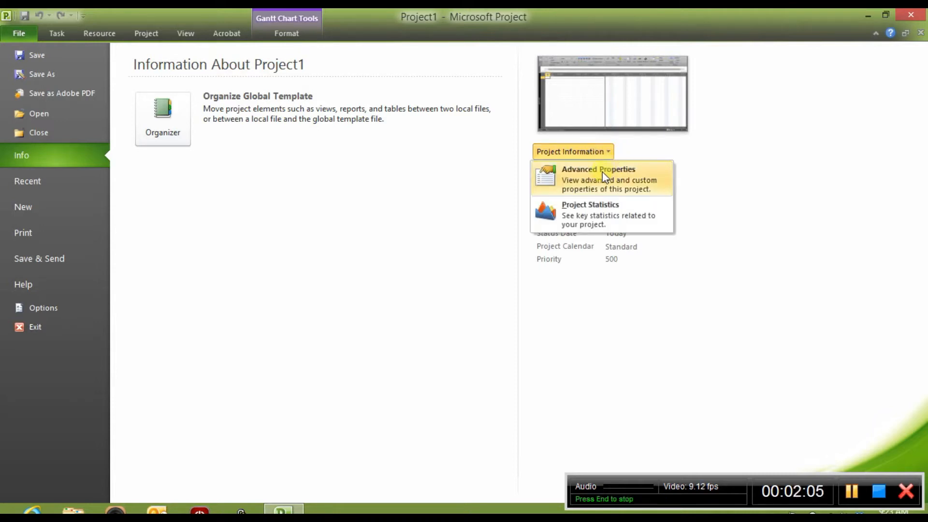
pyautogui.click(602, 175)
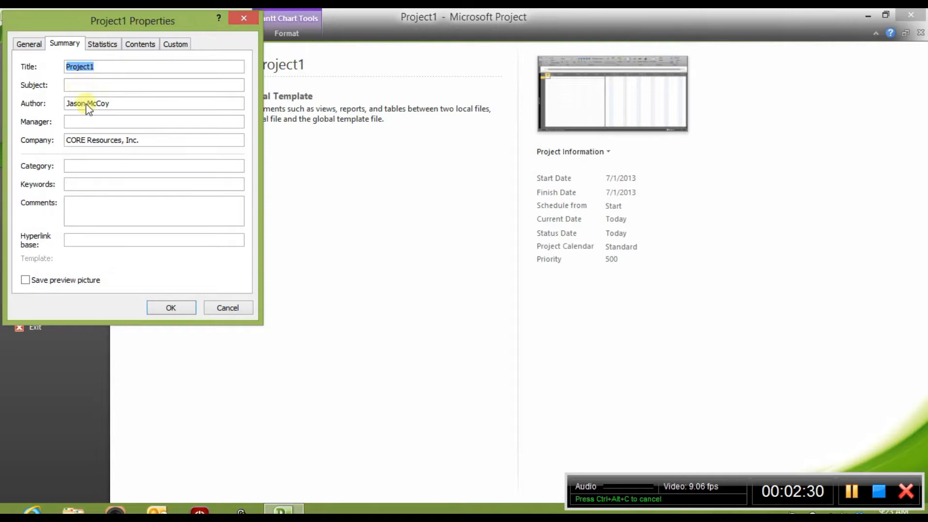
pyautogui.click(103, 67)
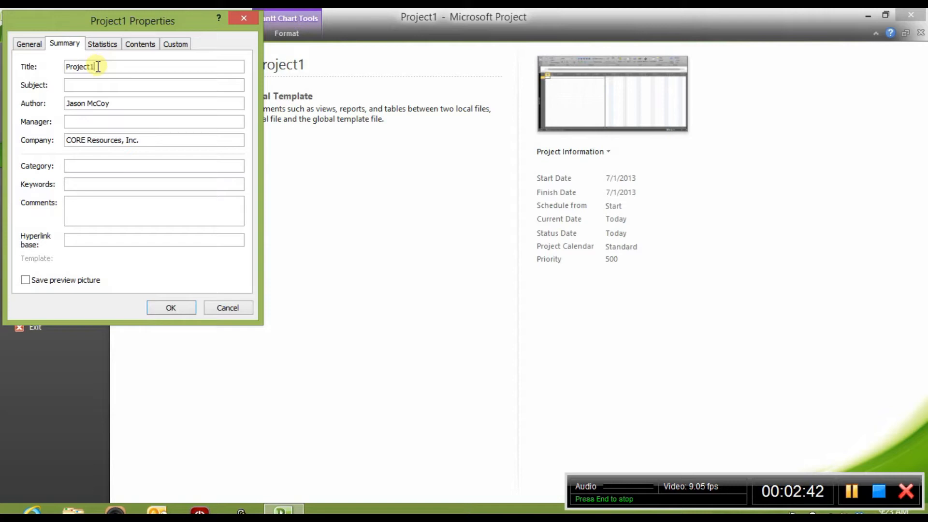
pyautogui.press('BackSpace')
pyautogui.press('BackSpace')
pyautogui.press('BackSpace')
pyautogui.press('BackSpace')
pyautogui.press('BackSpace')
pyautogui.press('BackSpace')
pyautogui.press('BackSpace')
pyautogui.press('BackSpace')
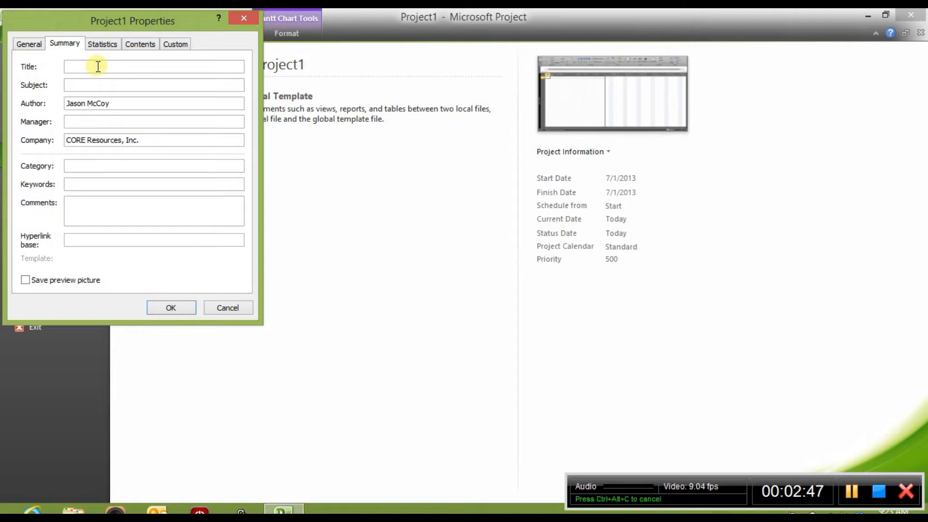
pyautogui.write('slab on grade')
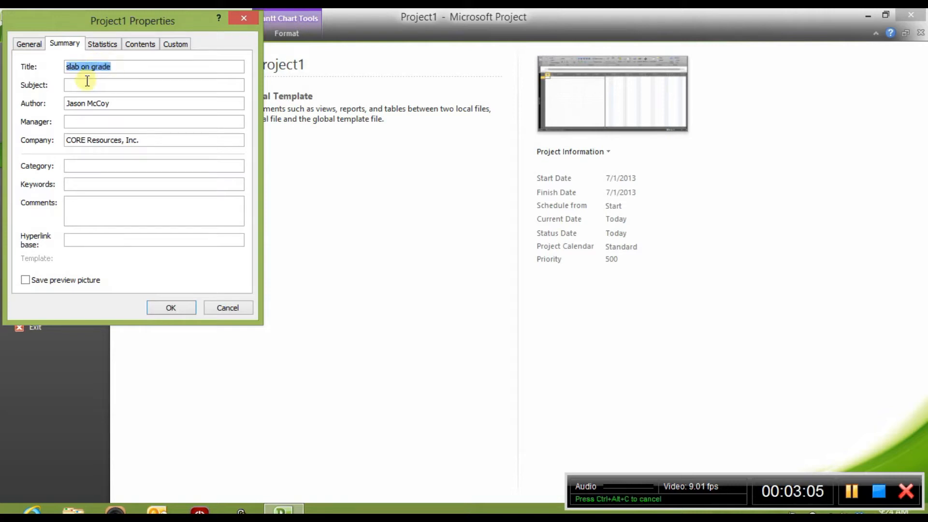
# Enter "concrete slab" as the project's subject, accept the properties and return to the Gantt Chart
pyautogui.click(77, 86)
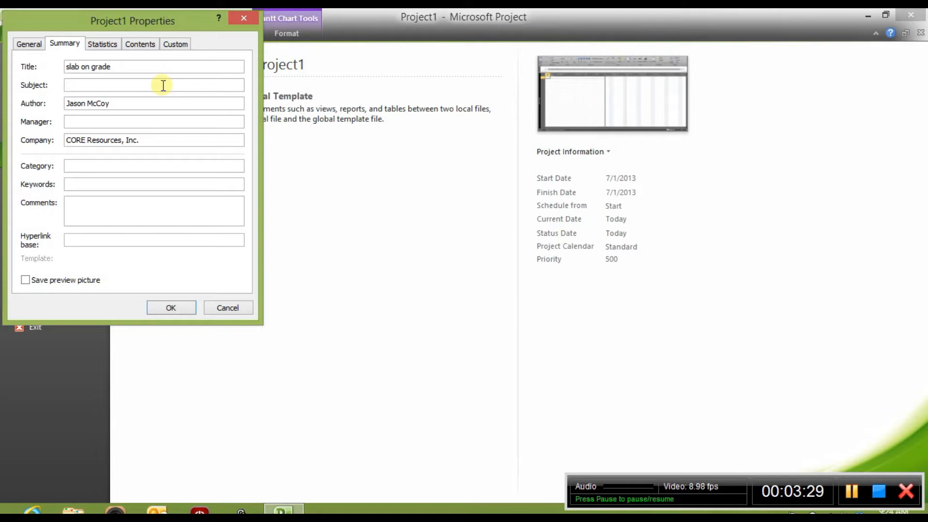
pyautogui.write('concrete slab')
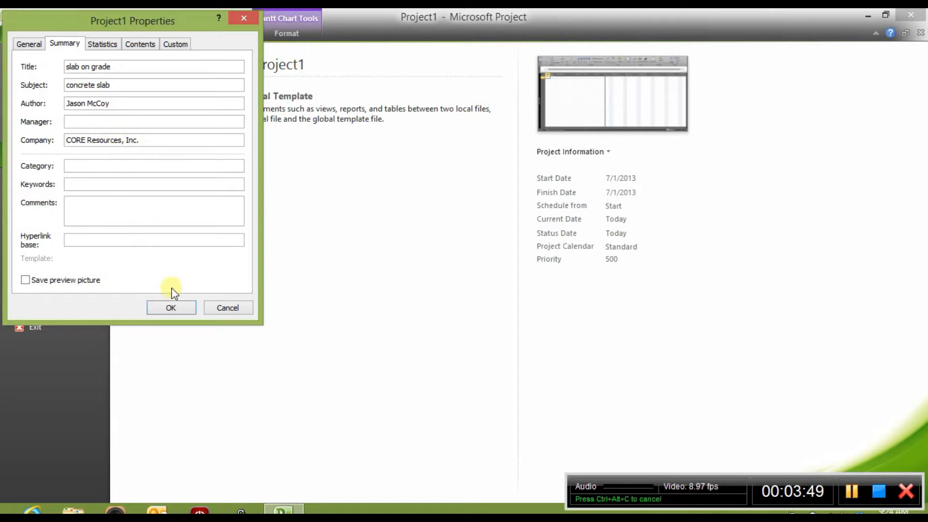
pyautogui.click(171, 310)
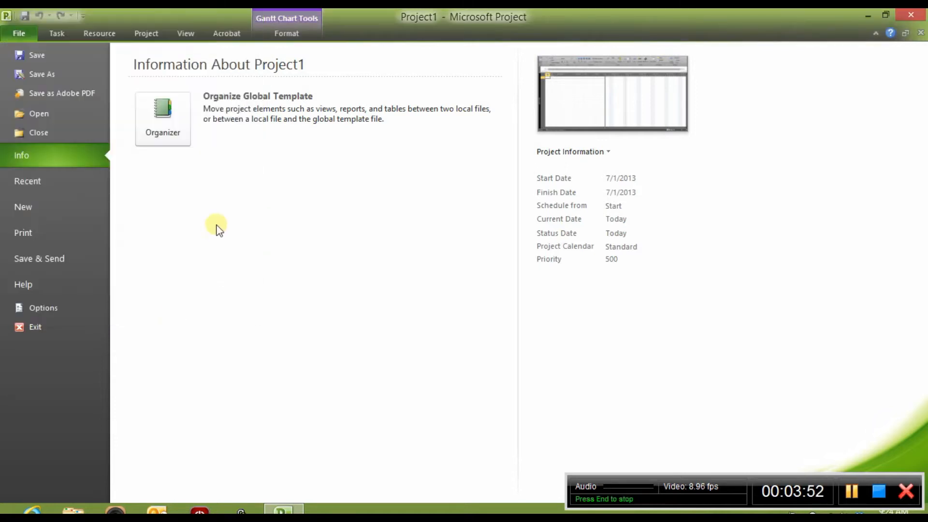
pyautogui.click(56, 35)
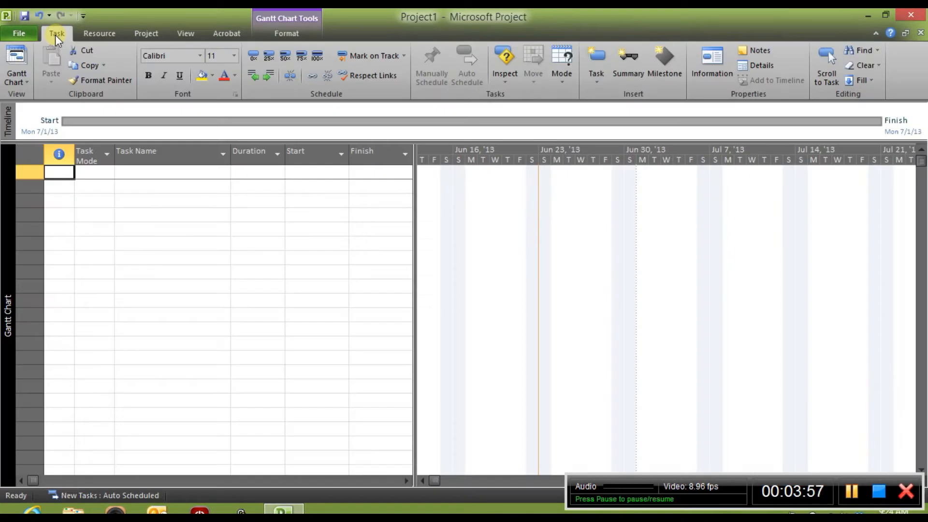
# Review the start date, scheduling basis and calendar in the Project Information dialog, then close it
pyautogui.click(145, 33)
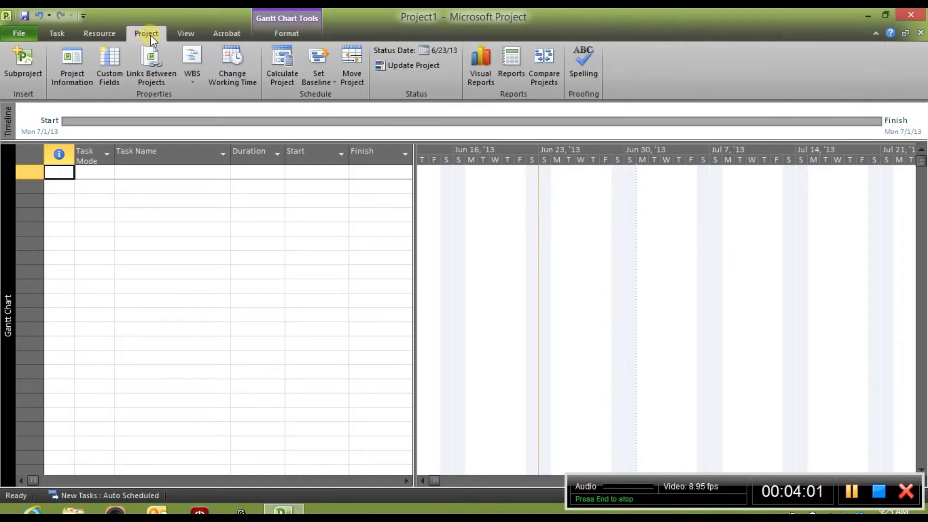
pyautogui.click(72, 76)
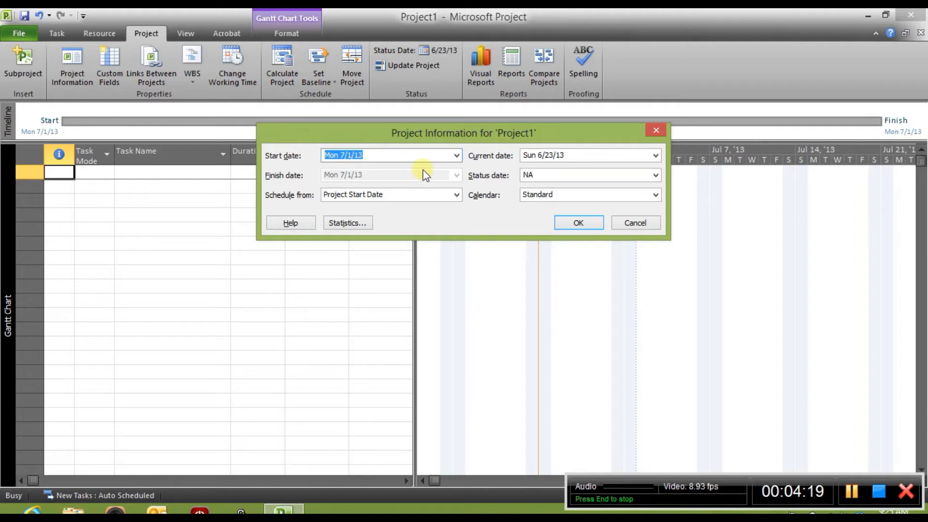
pyautogui.click(579, 222)
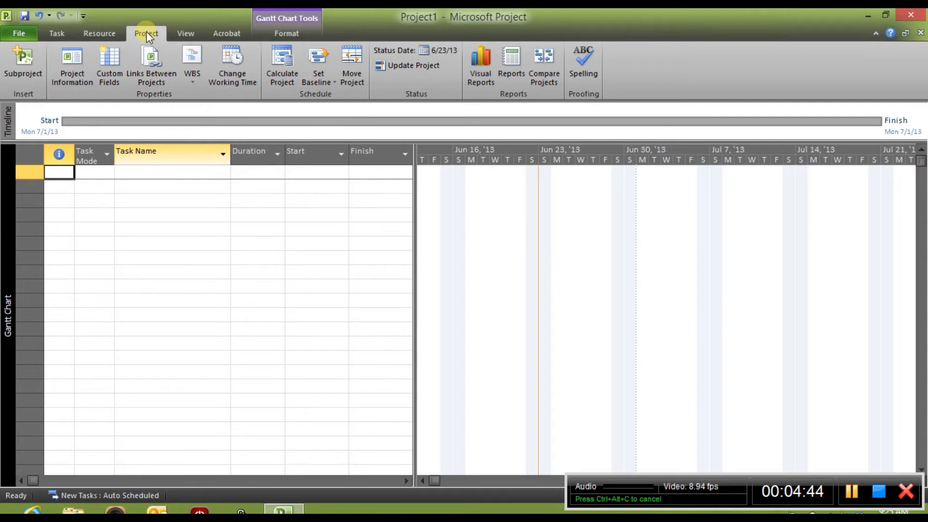
# Open the working time settings of the Standard calendar and browse its months, ending on July 2013
pyautogui.click(233, 68)
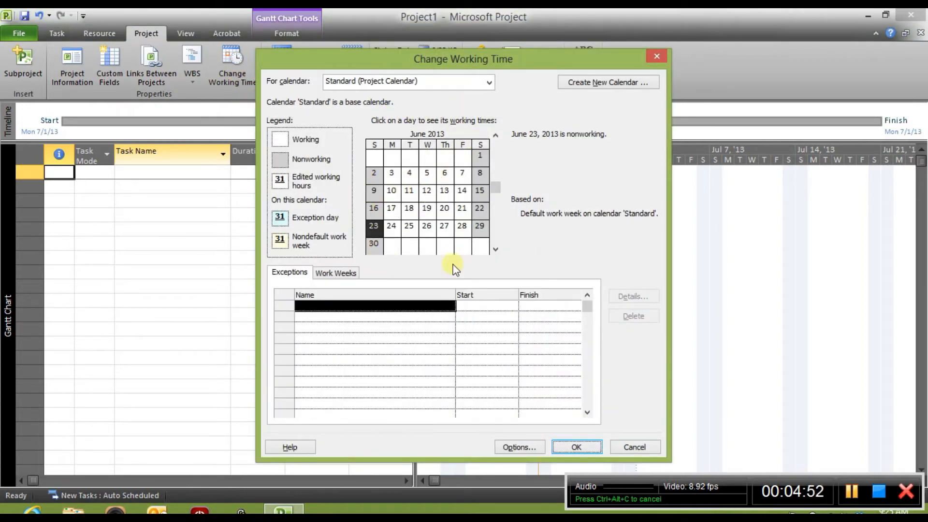
pyautogui.click(495, 249)
pyautogui.click(495, 249)
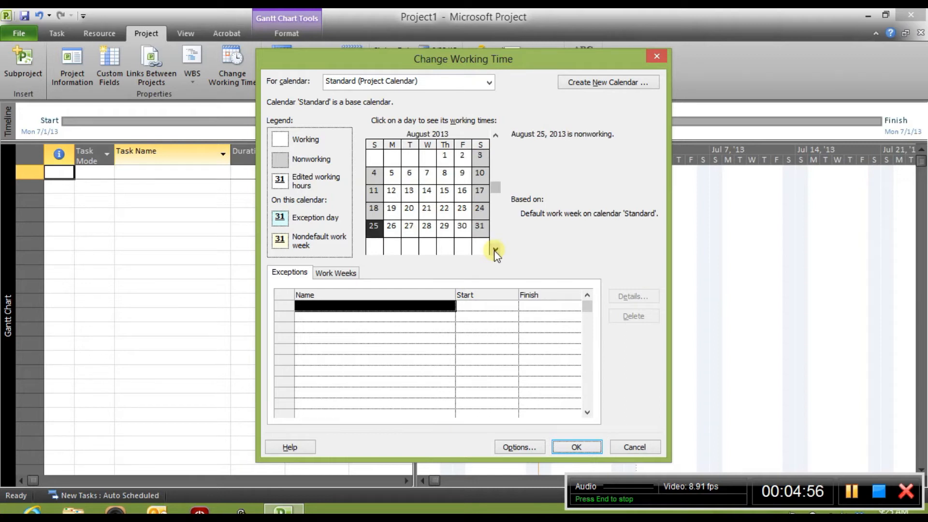
pyautogui.click(495, 249)
pyautogui.click(495, 136)
pyautogui.click(495, 137)
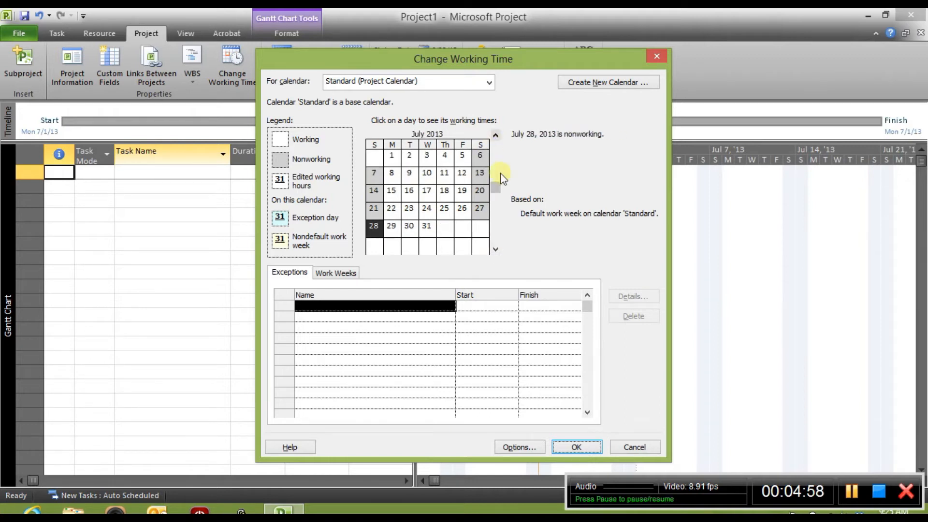
pyautogui.click(495, 138)
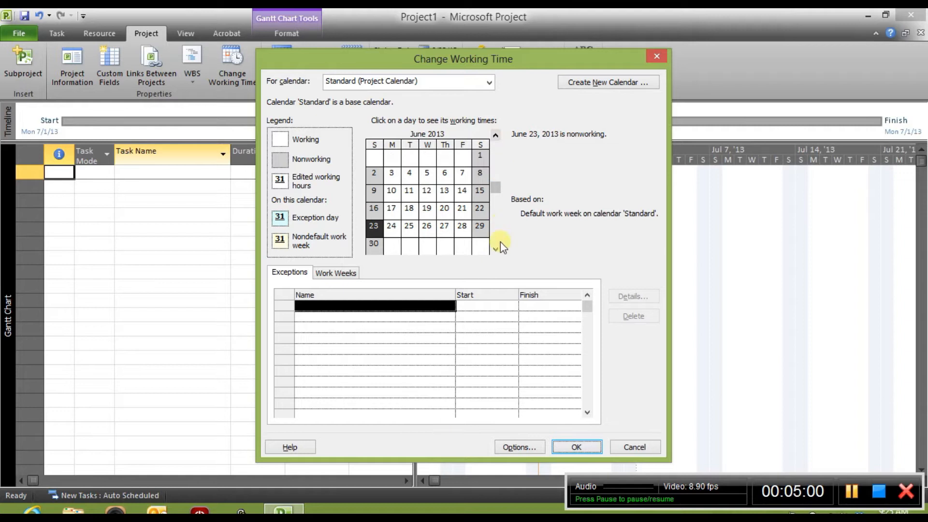
pyautogui.click(495, 249)
pyautogui.click(495, 136)
pyautogui.click(496, 249)
pyautogui.click(494, 137)
pyautogui.click(495, 250)
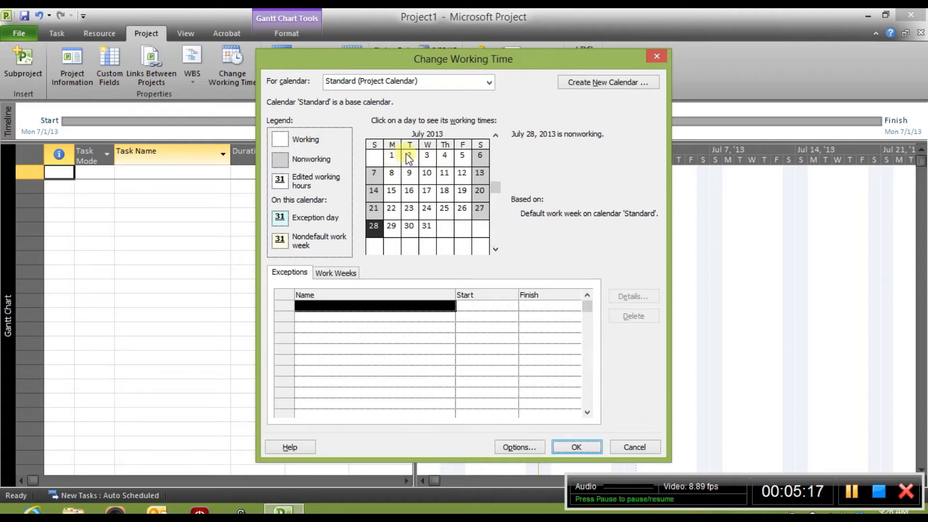
# Add a nonworking exception named "July 4th" on July 4, 2013, and check that day against July 9
pyautogui.click(446, 162)
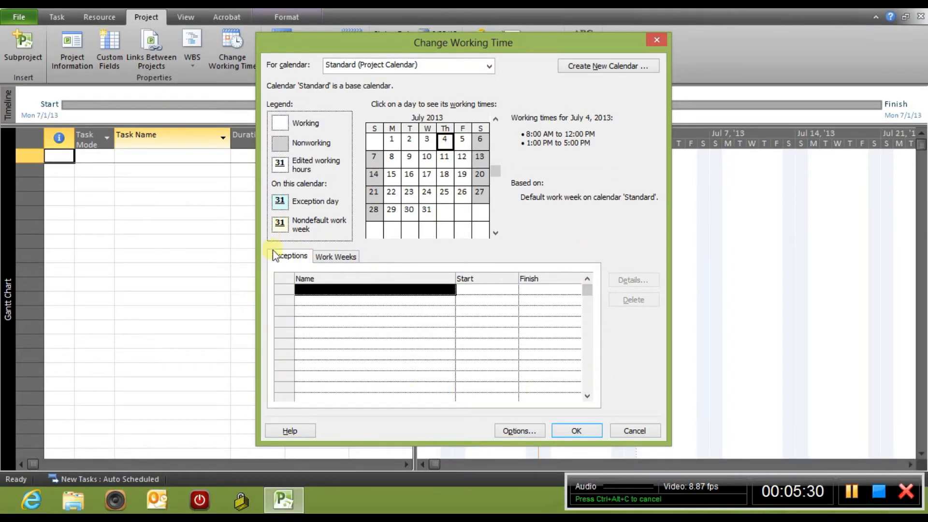
pyautogui.click(302, 289)
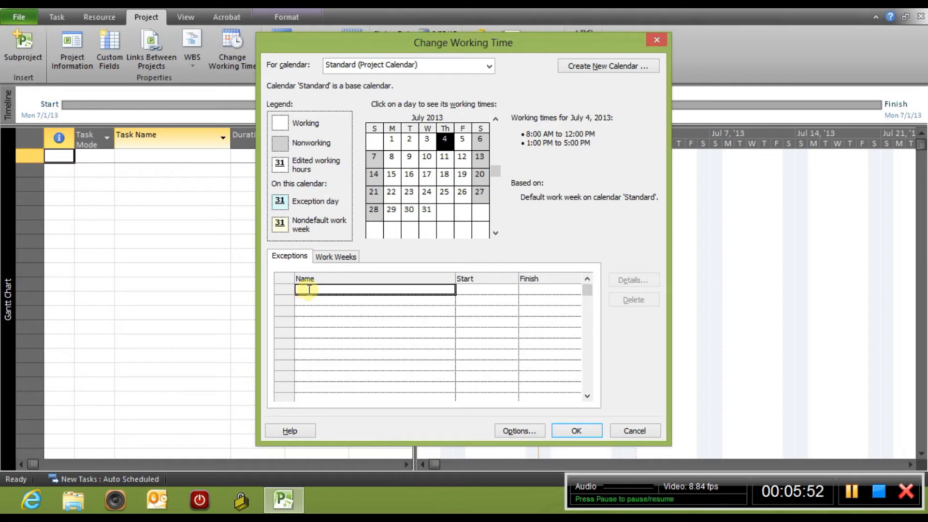
pyautogui.write('July 4ht')
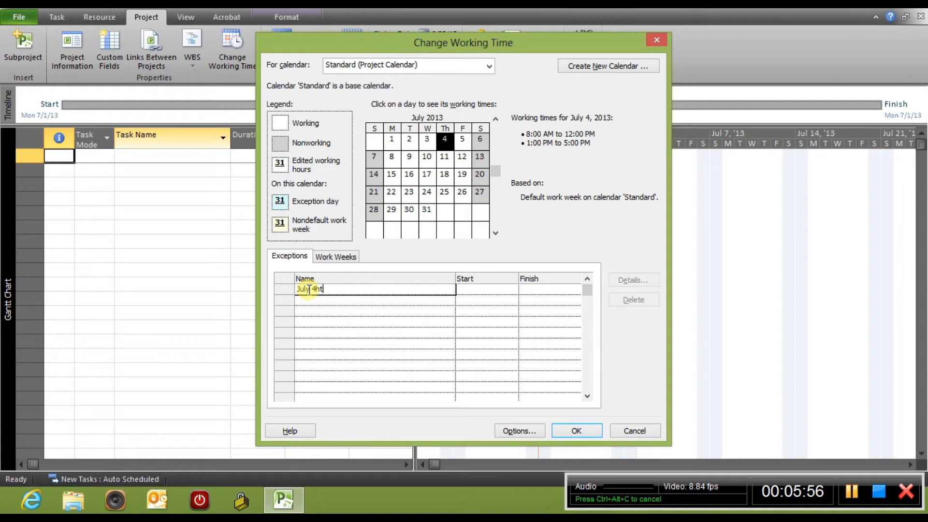
pyautogui.press('BackSpace')
pyautogui.press('BackSpace')
pyautogui.write('th')
pyautogui.press('Return')
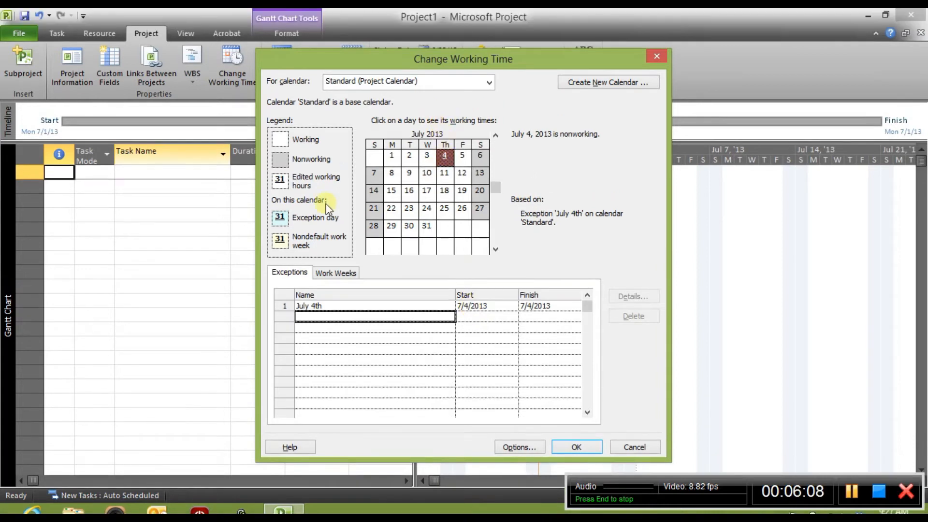
pyautogui.click(409, 173)
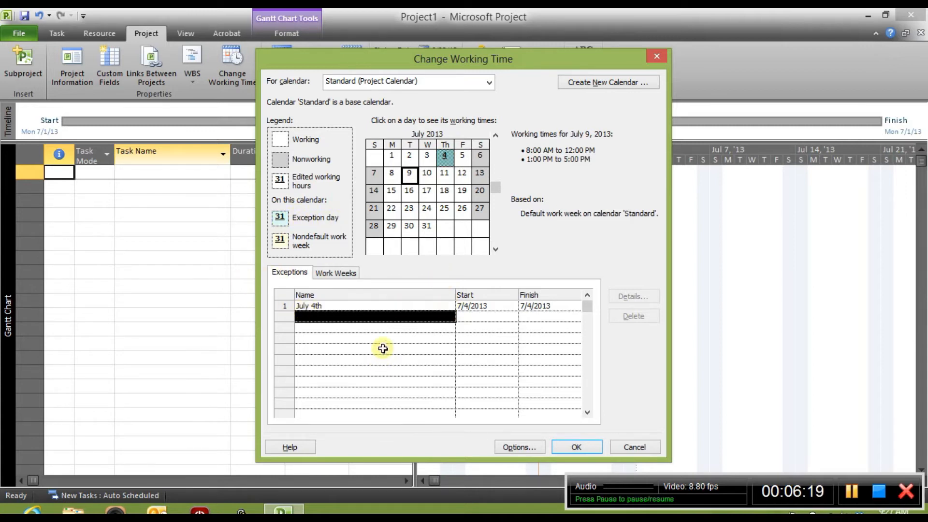
pyautogui.click(448, 159)
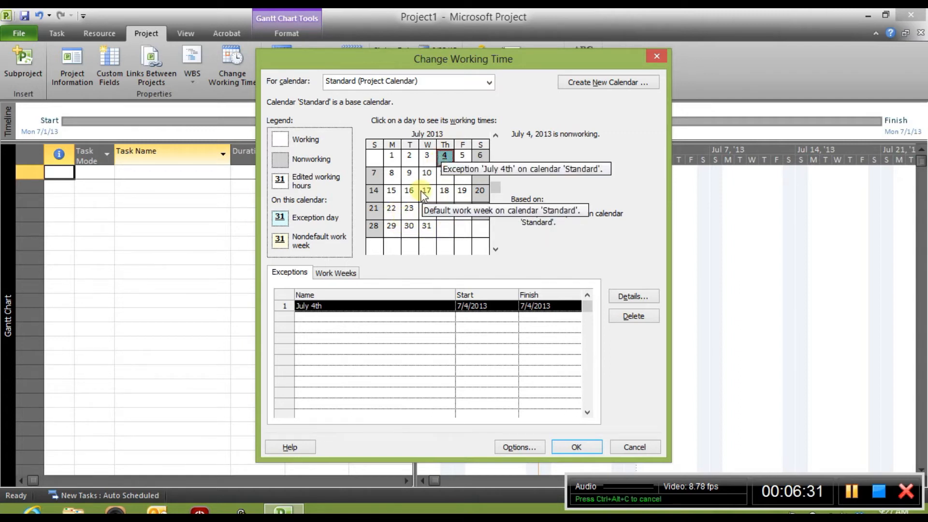
# Add a nonworking exception named "test holiday" on July 22, 2013, and check July 16 and 17
pyautogui.click(391, 213)
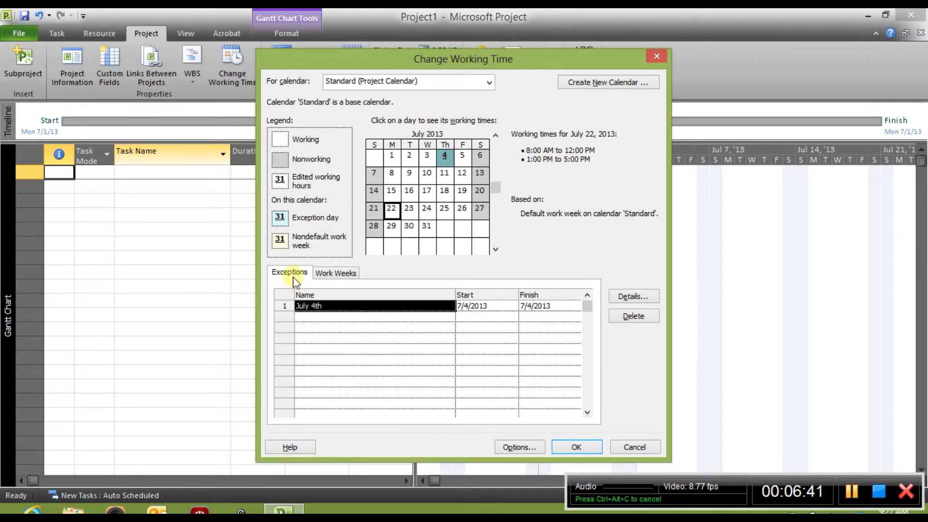
pyautogui.click(307, 317)
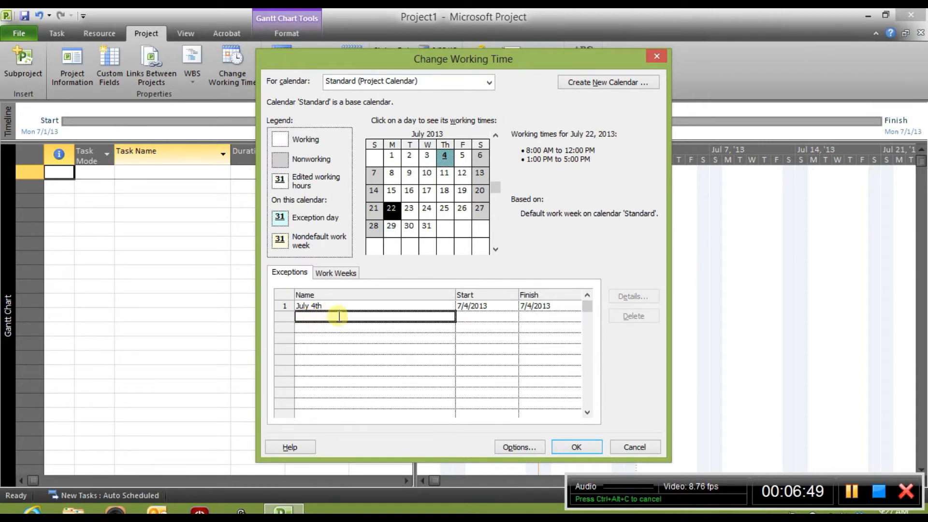
pyautogui.write('test holiday')
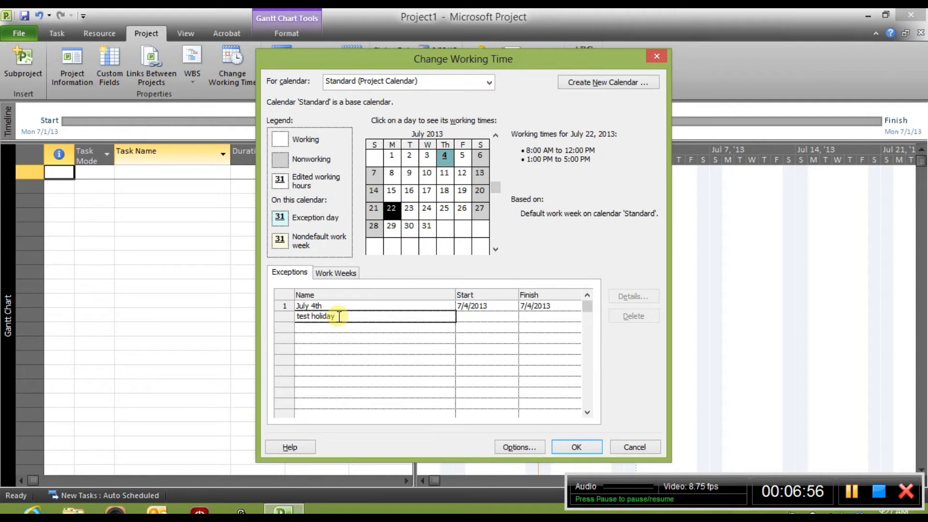
pyautogui.press('Return')
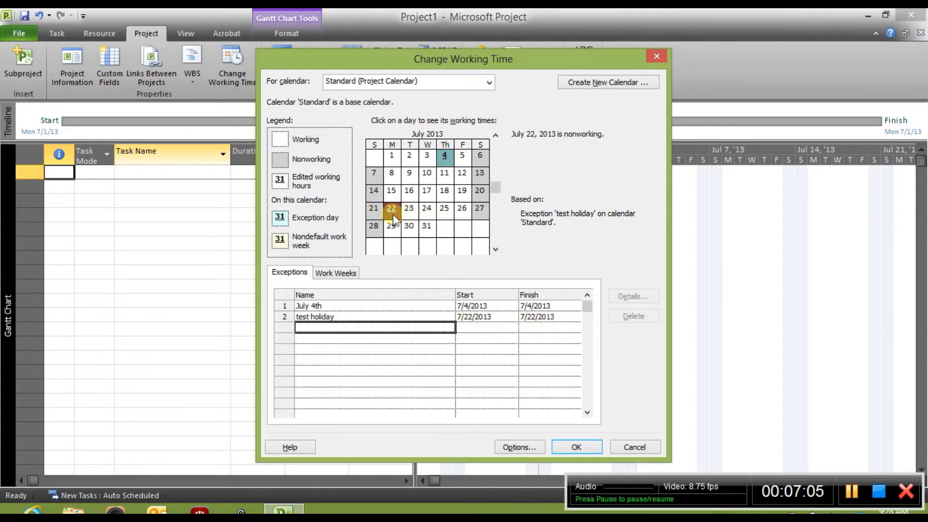
pyautogui.click(409, 193)
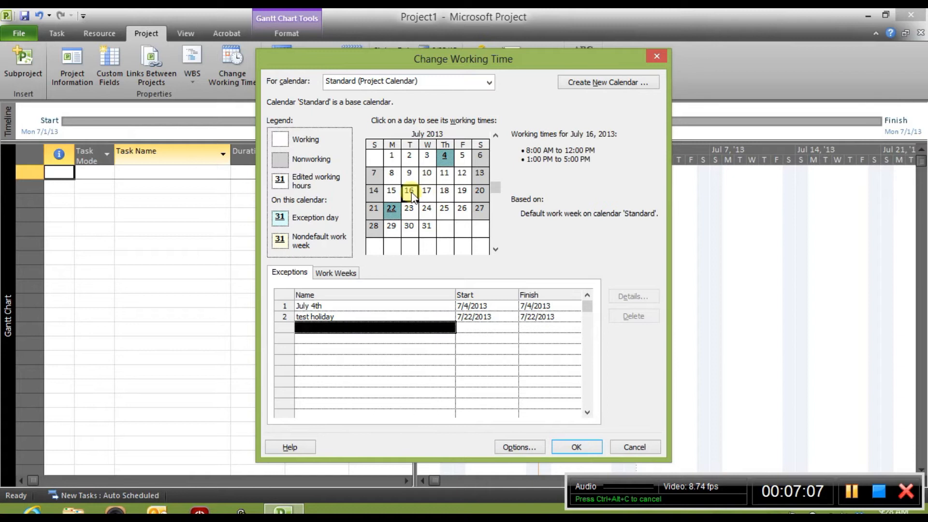
pyautogui.click(426, 192)
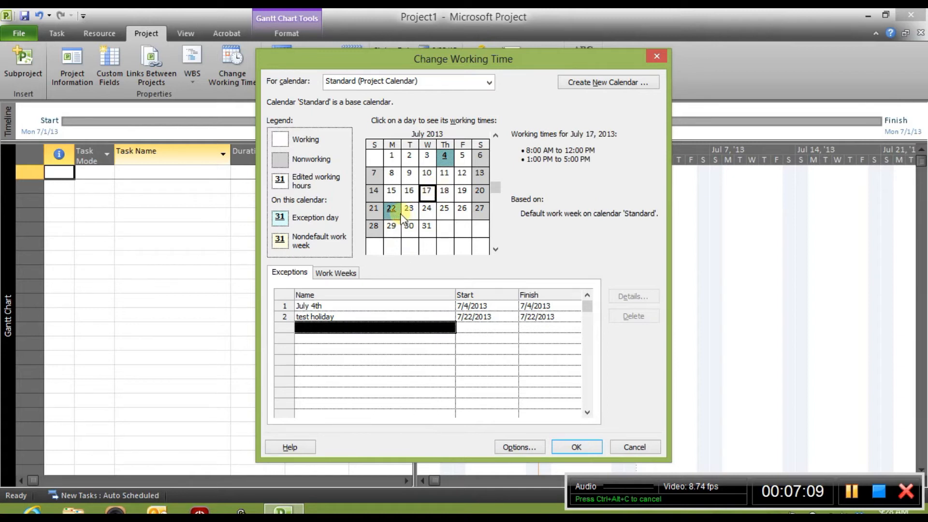
# Check the working times of July 22, July 4 and July 19, 2013, then save the Standard calendar's changes
pyautogui.moveTo(390, 218)
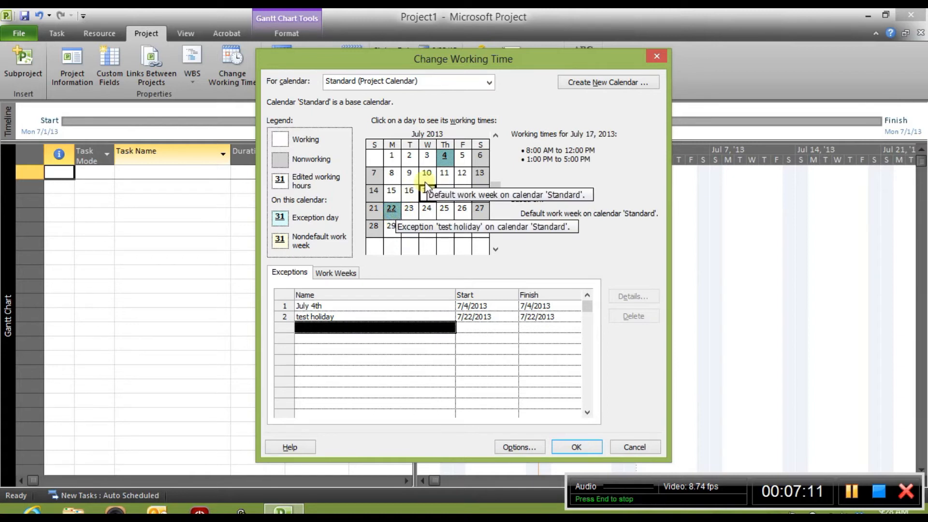
pyautogui.click(393, 211)
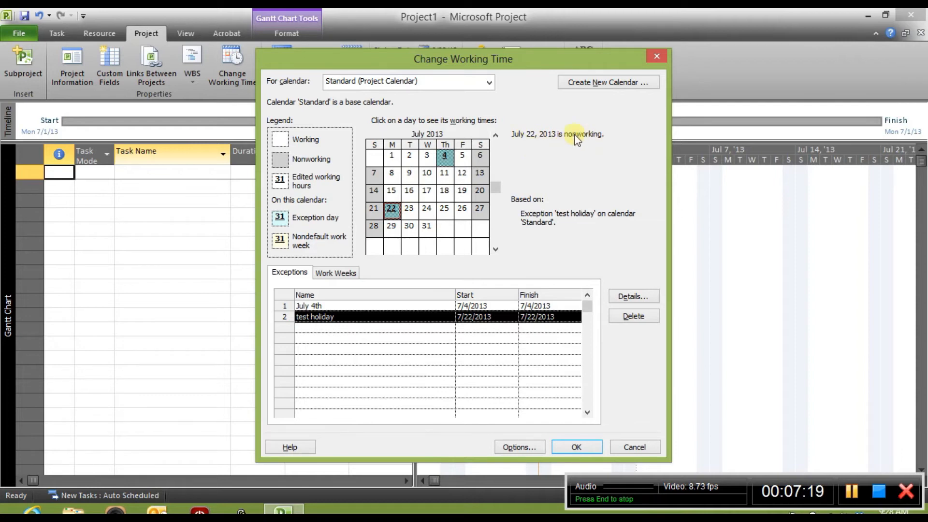
pyautogui.click(445, 156)
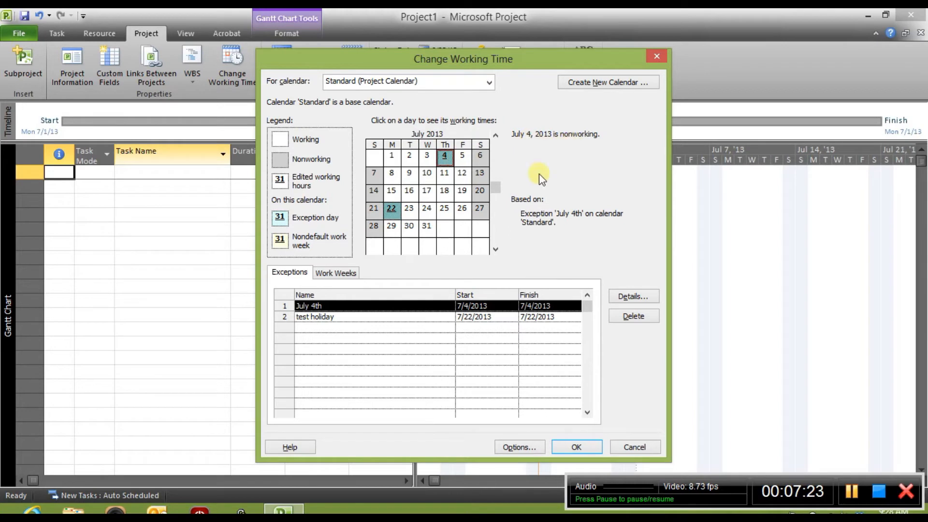
pyautogui.click(463, 192)
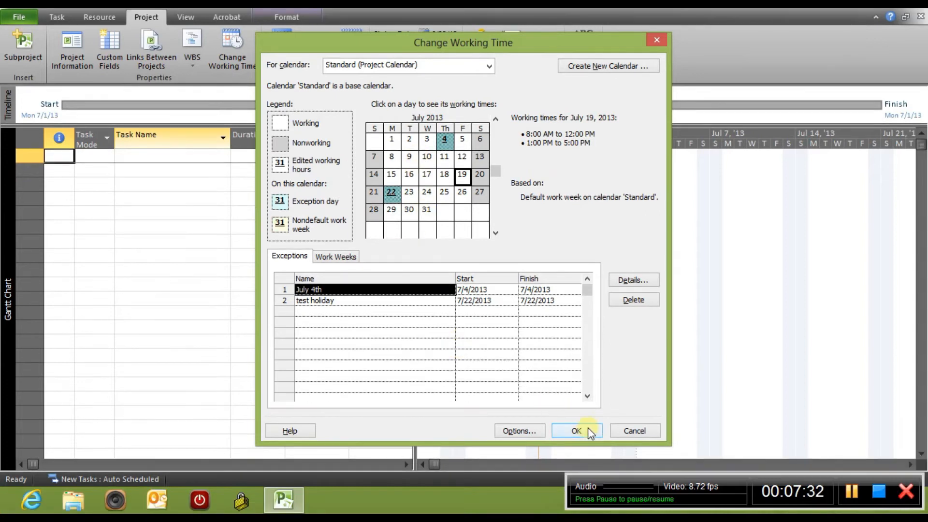
pyautogui.click(577, 447)
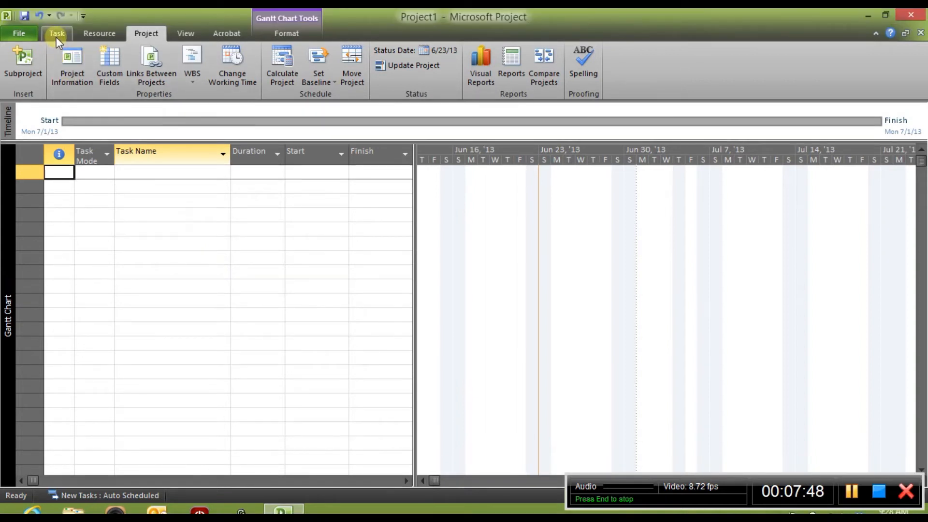
# Insert a summary task in the empty schedule and name it "Construction time line"
pyautogui.click(57, 35)
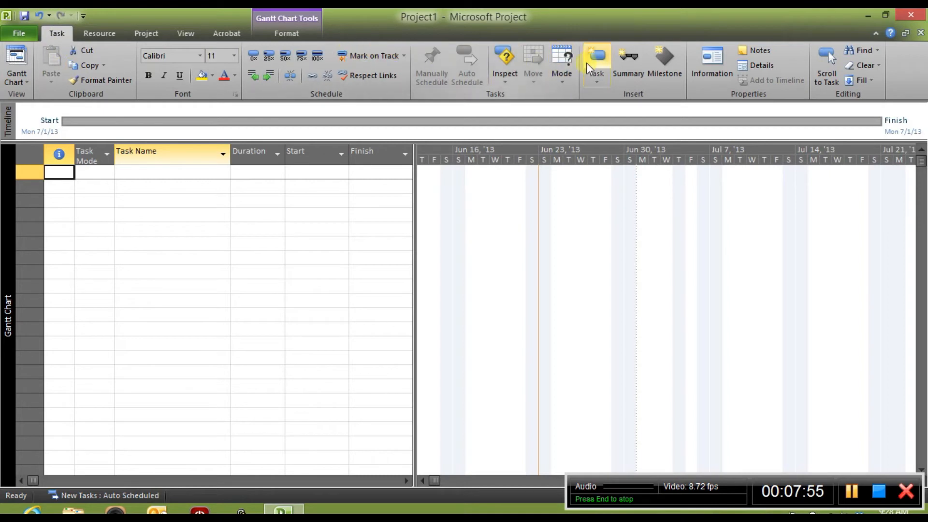
pyautogui.click(632, 68)
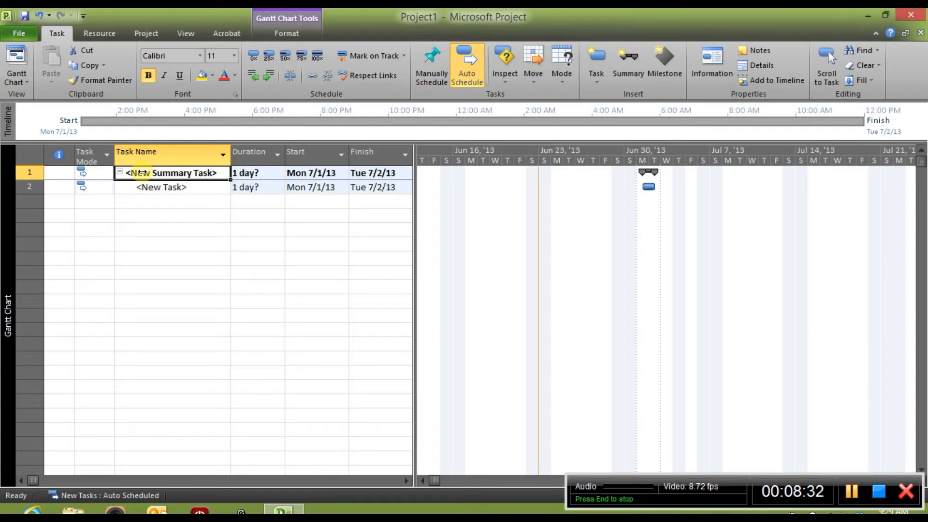
pyautogui.write('Construction time line')
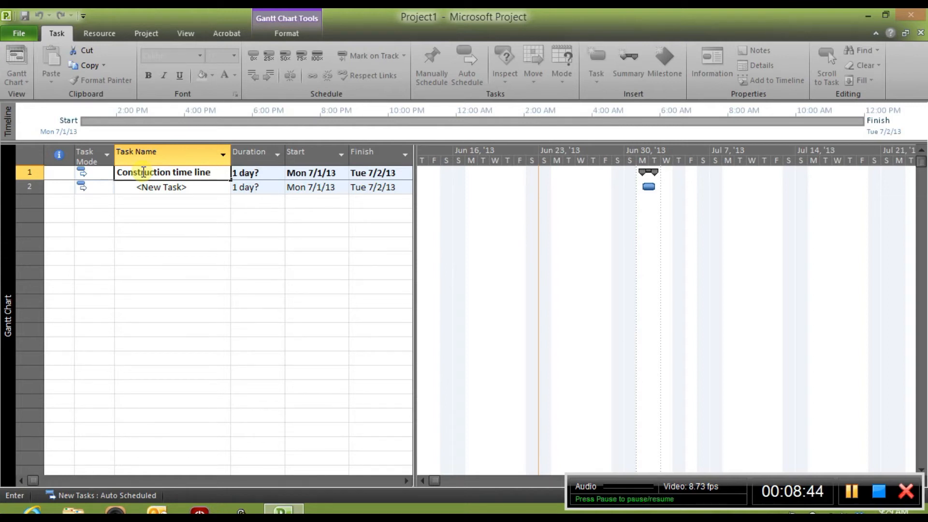
pyautogui.press('Return')
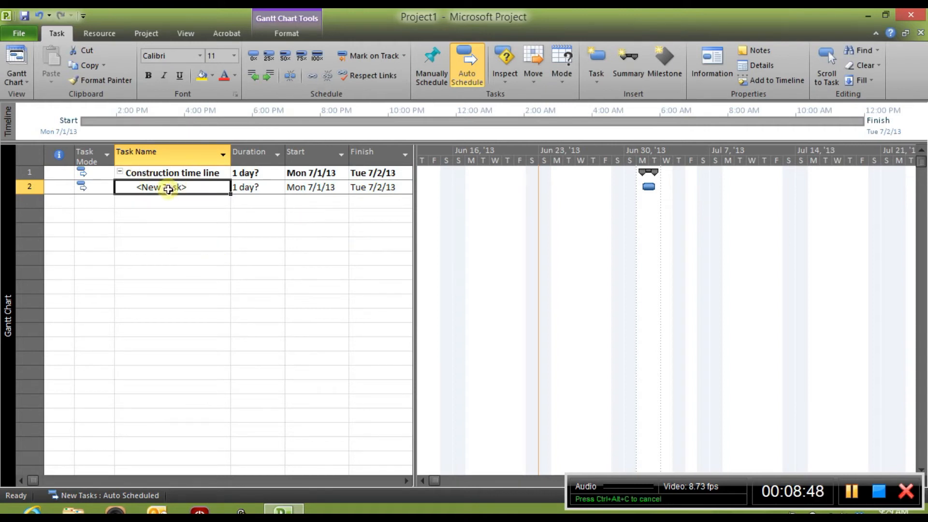
# Collapse the Construction time line summary task and expand it again to show its subtask
pyautogui.click(120, 175)
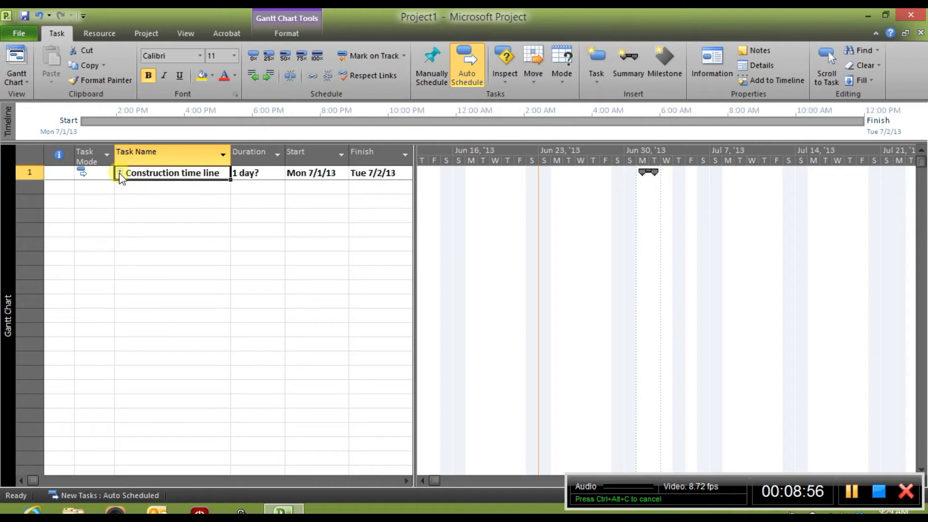
pyautogui.click(120, 173)
pyautogui.click(120, 173)
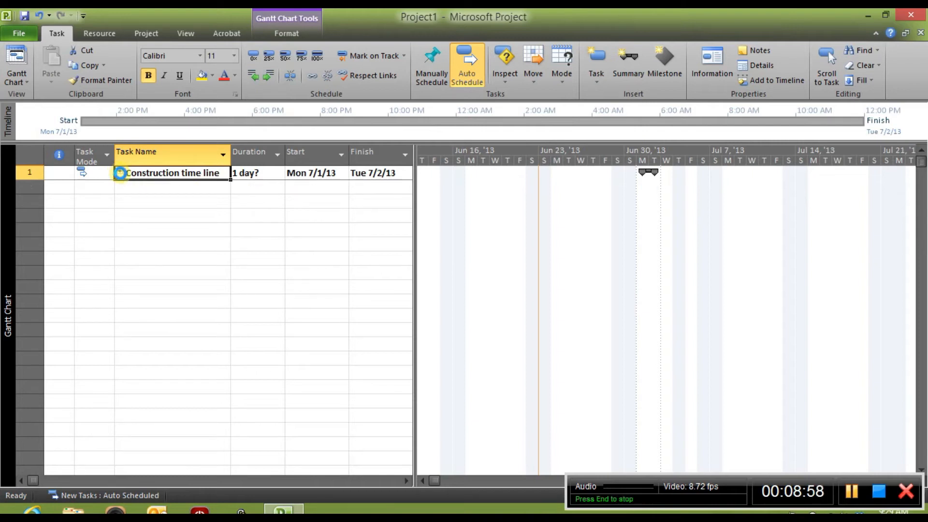
pyautogui.click(120, 173)
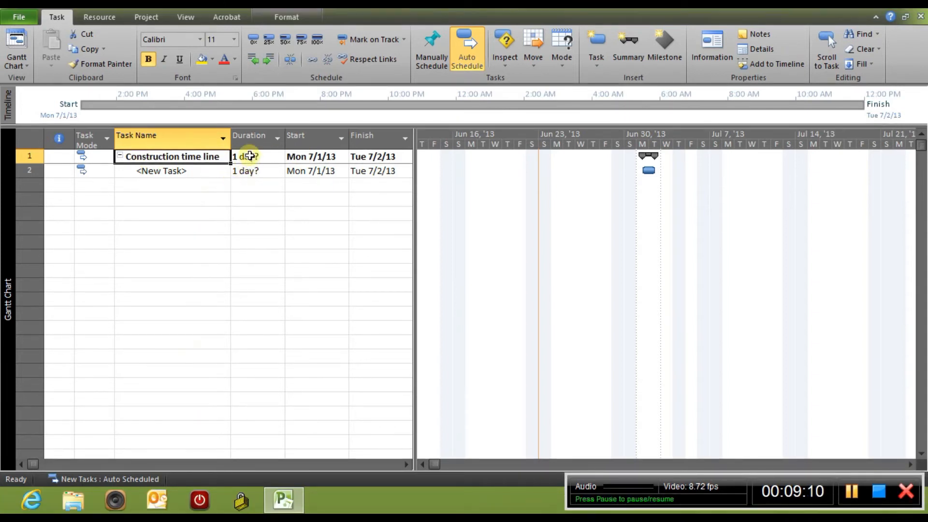
# Name the new subtask "Clear site" and add a task named "build building pad" below it
pyautogui.click(188, 170)
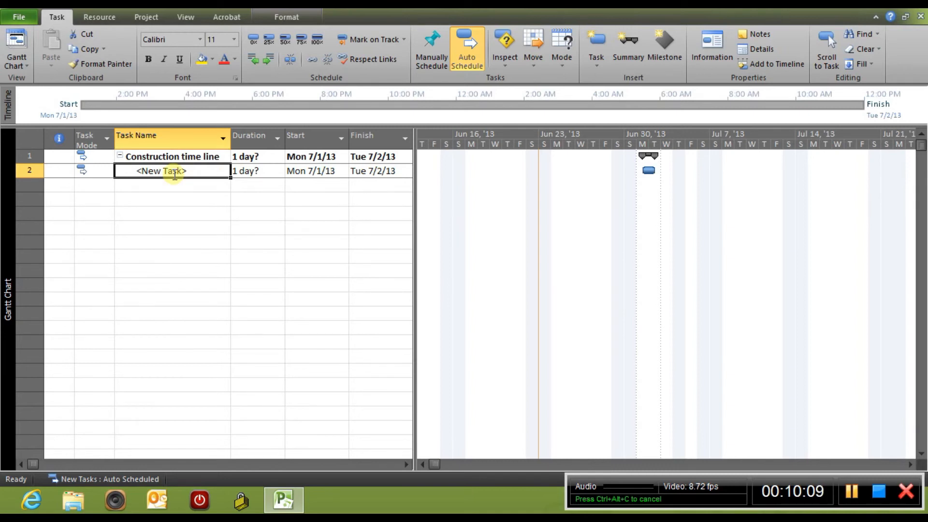
pyautogui.write('Clear si')
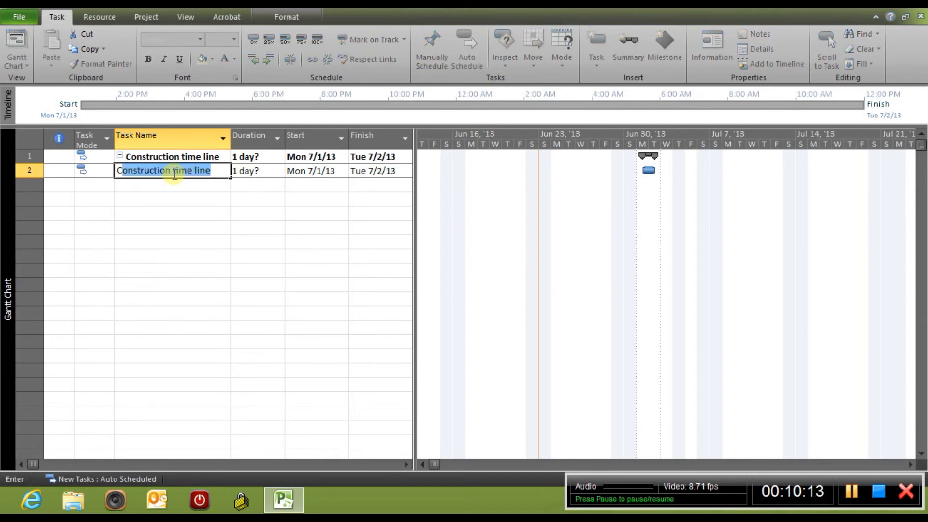
pyautogui.write('te')
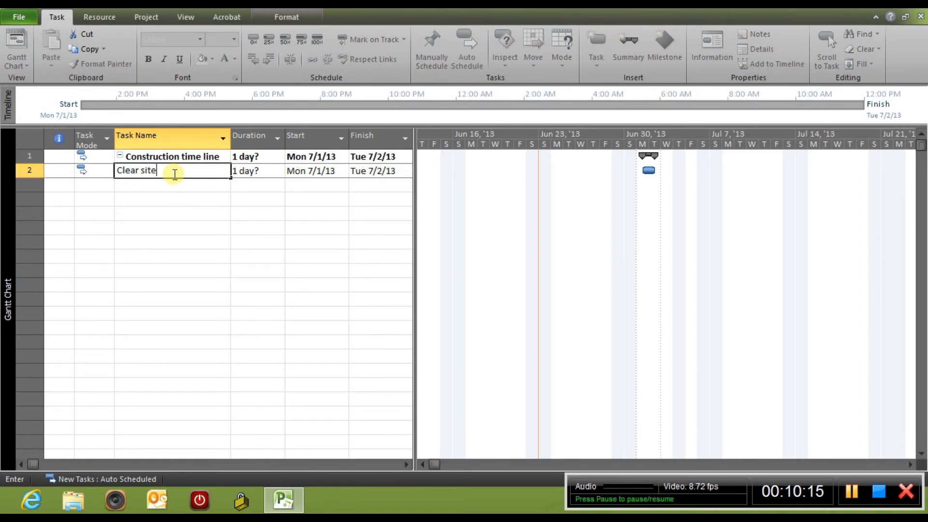
pyautogui.press('Return')
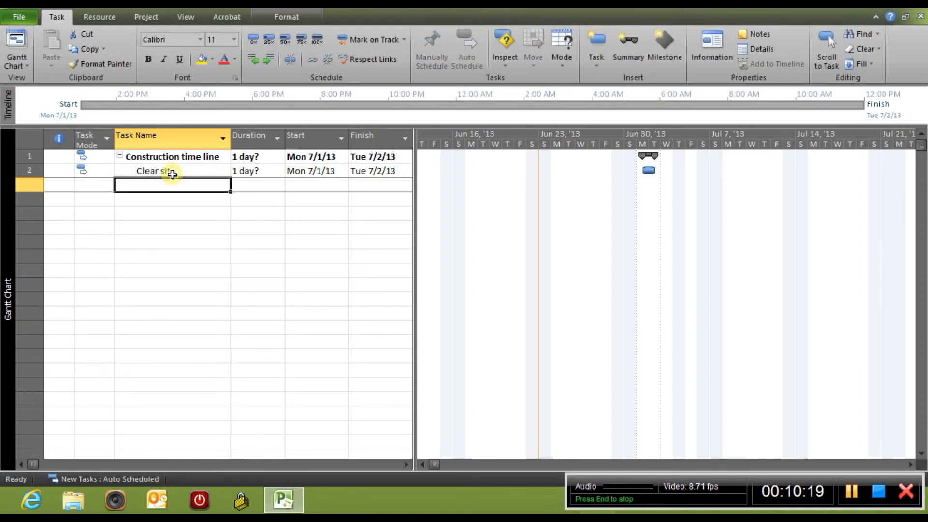
pyautogui.write('bu')
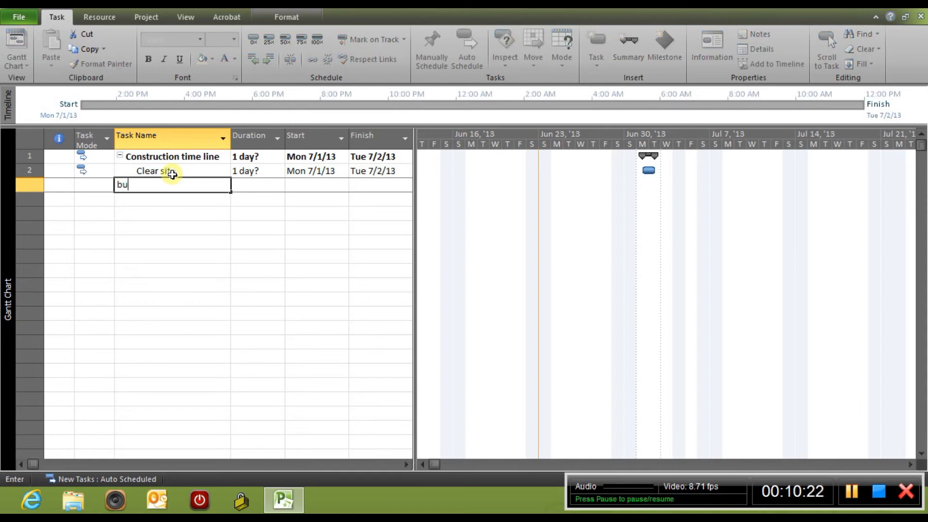
pyautogui.write('ild building pad')
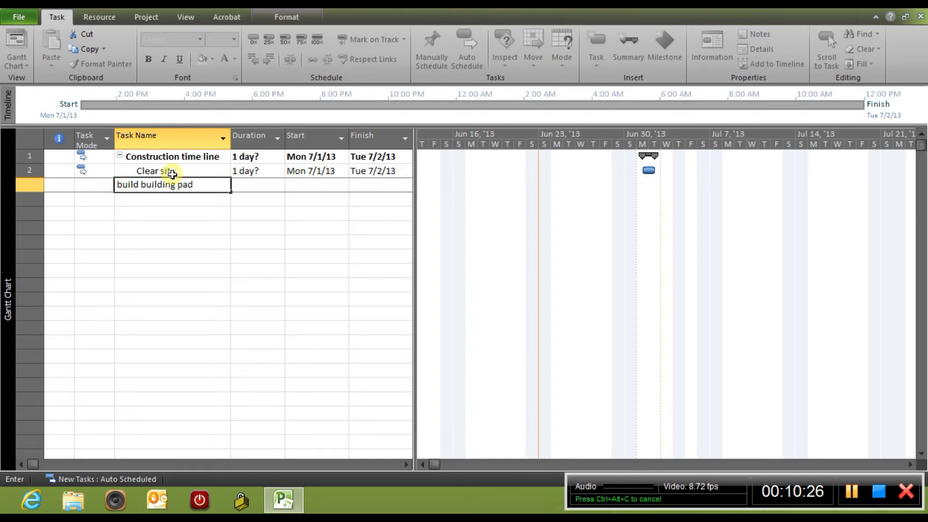
pyautogui.press('Return')
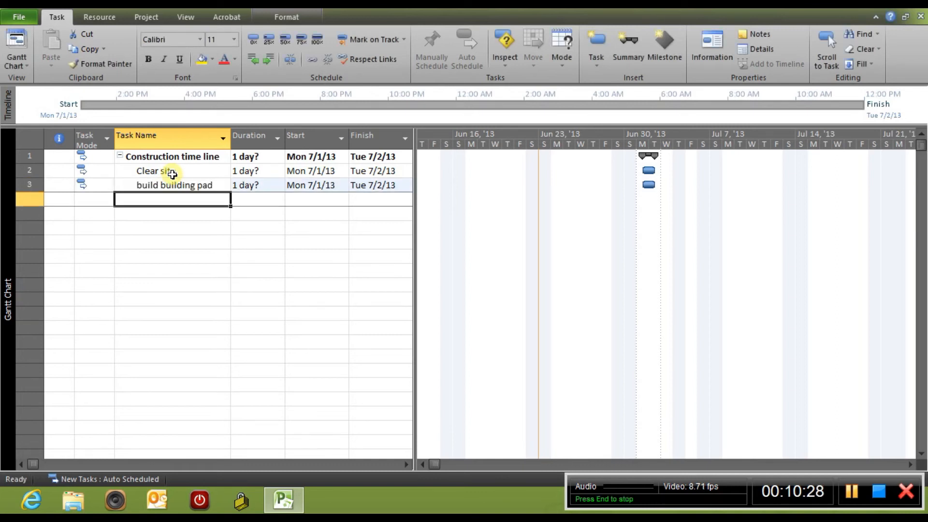
# Add the tasks "stake building corners", "dig footings" and "pour footings" below the building pad task
pyautogui.write('stake building corners')
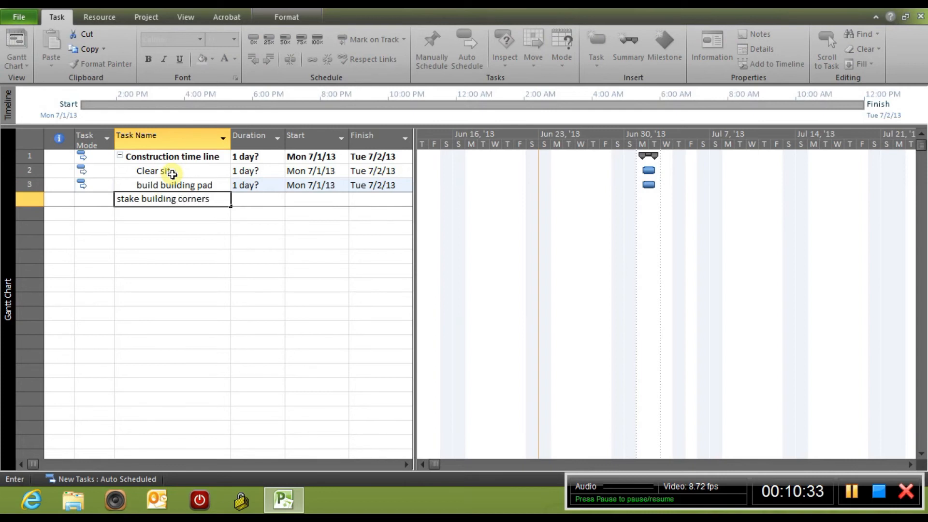
pyautogui.press('Return')
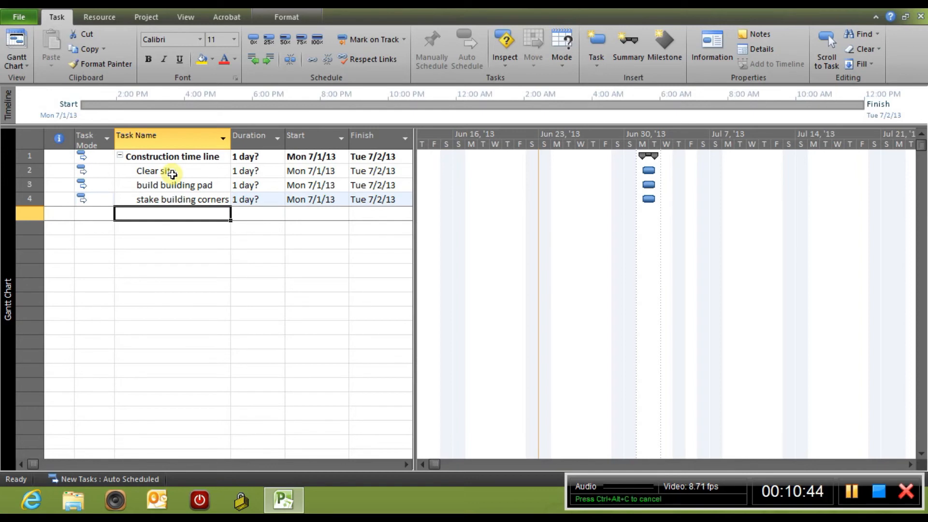
pyautogui.write('dig footings')
pyautogui.press('Return')
pyautogui.write('pour footings')
pyautogui.press('Return')
# Add the tasks "lay foundation block" and "backfill fiundation block" below pour footings
pyautogui.write('lay ')
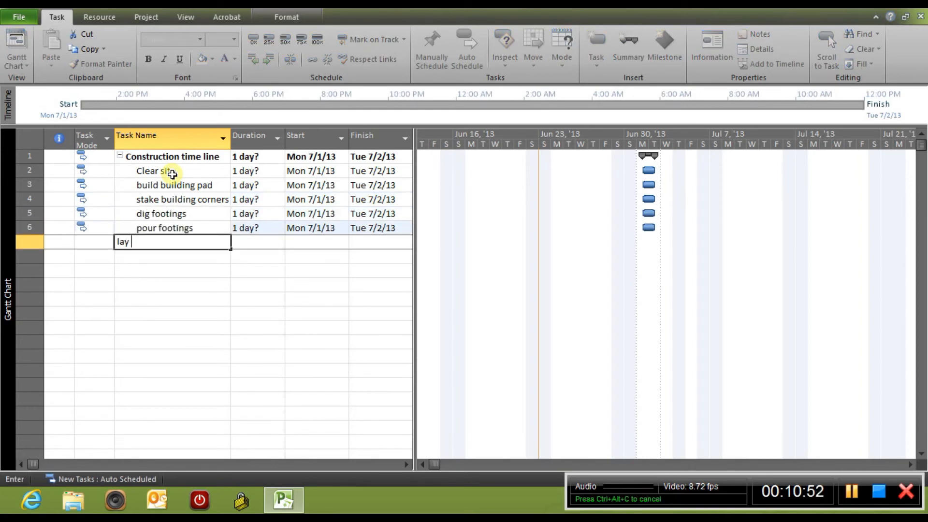
pyautogui.write('foundation block')
pyautogui.press('Return')
pyautogui.write('backfill f')
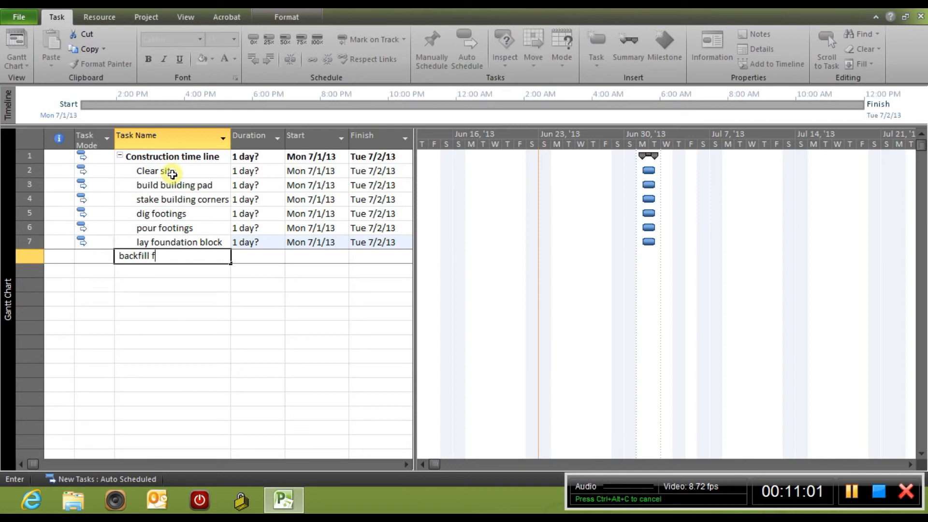
pyautogui.write('iundation block')
pyautogui.press('Return')
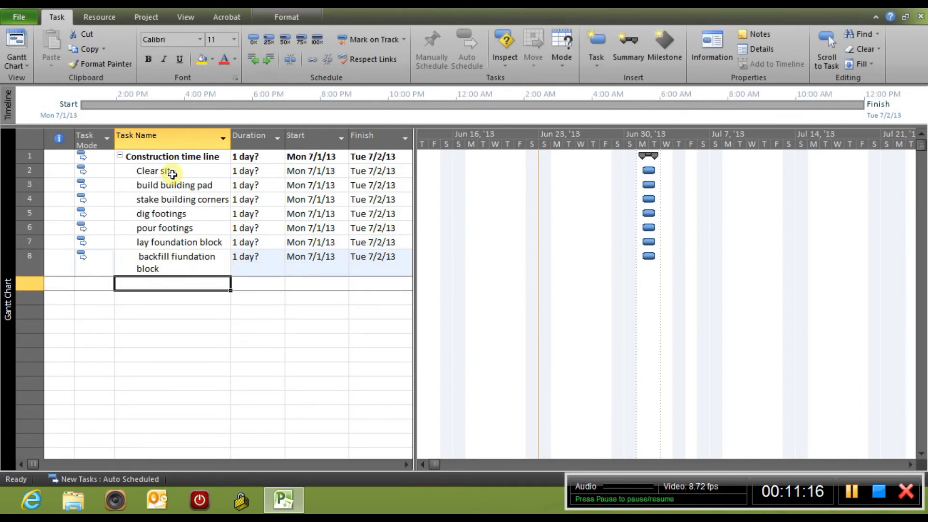
# Add the tasks "under slab roughs" and "under slab rough inspections" to the end of the task list
pyautogui.write('under slab roughs')
pyautogui.press('Return')
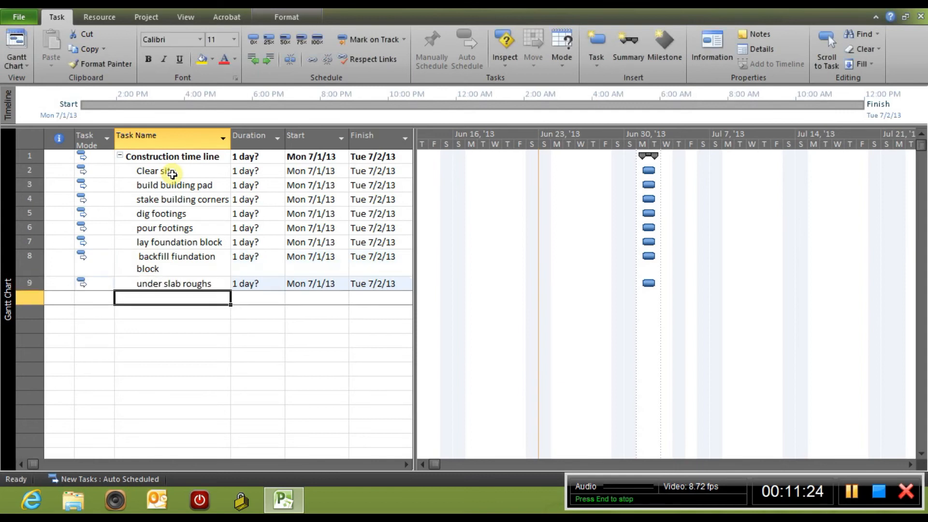
pyautogui.write('under slab ')
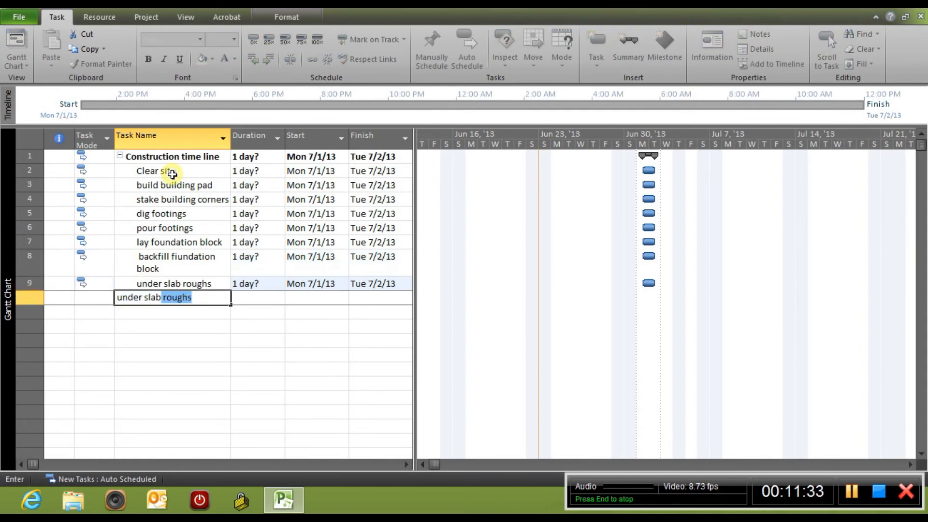
pyautogui.write('rough inspections')
pyautogui.press('Return')
# Add the tasks "Backfill under slab roughs" and "Prep my building pad" after the rough inspections
pyautogui.write('Back')
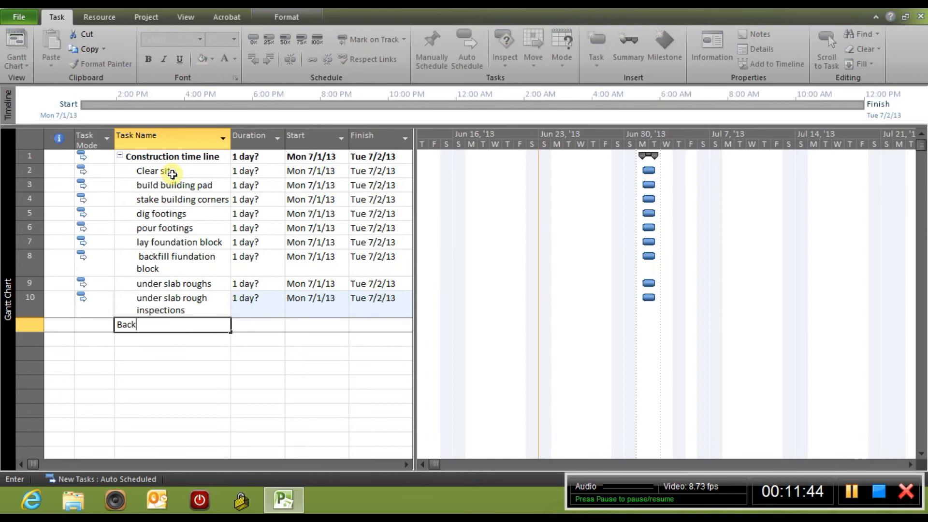
pyautogui.write('fill under slab roughs')
pyautogui.press('Return')
pyautogui.write('Prep my building pad')
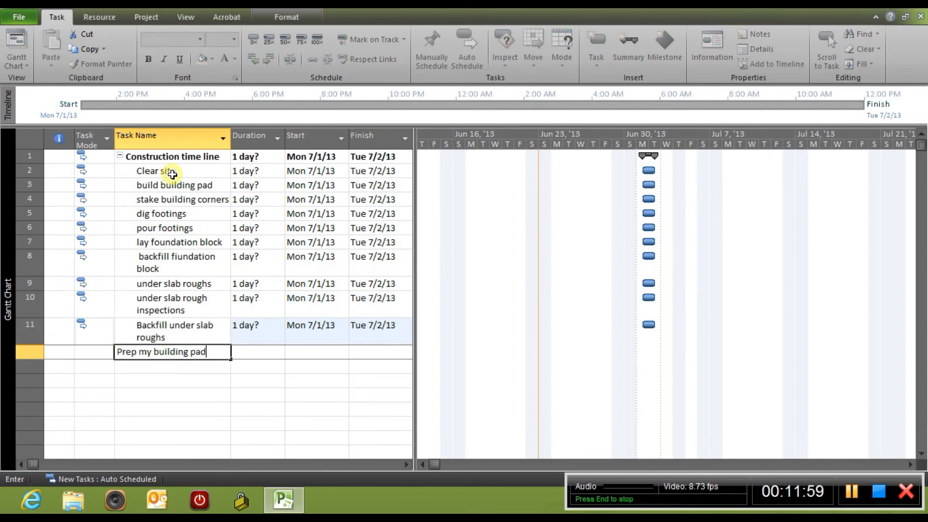
pyautogui.press('Return')
# Add the tasks "Building pad inspection" and "Pour slab on grade" to finish the task list
pyautogui.write('Building pad inspectio')
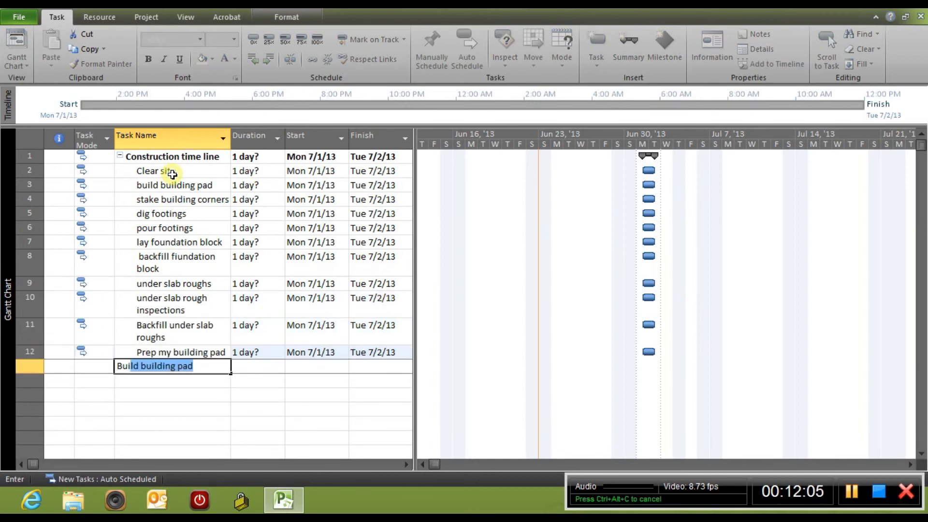
pyautogui.write('n')
pyautogui.press('Return')
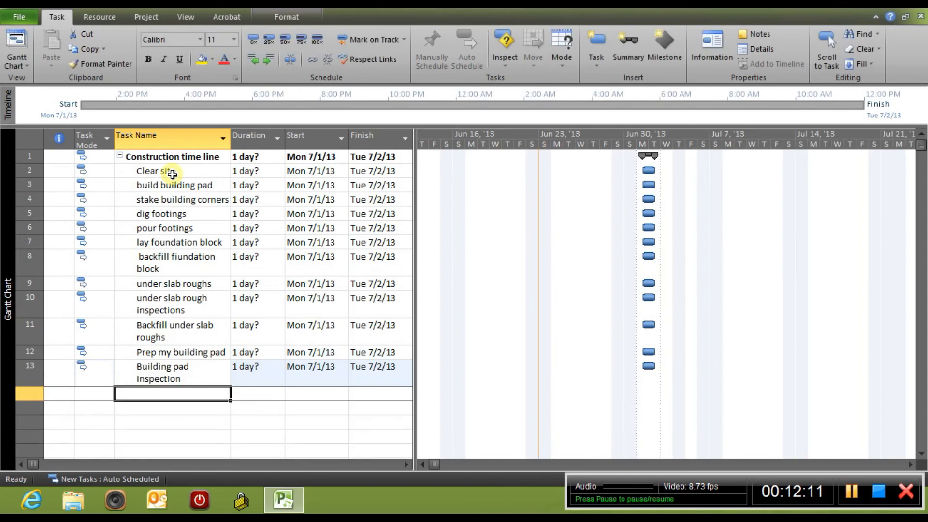
pyautogui.write('Pour ')
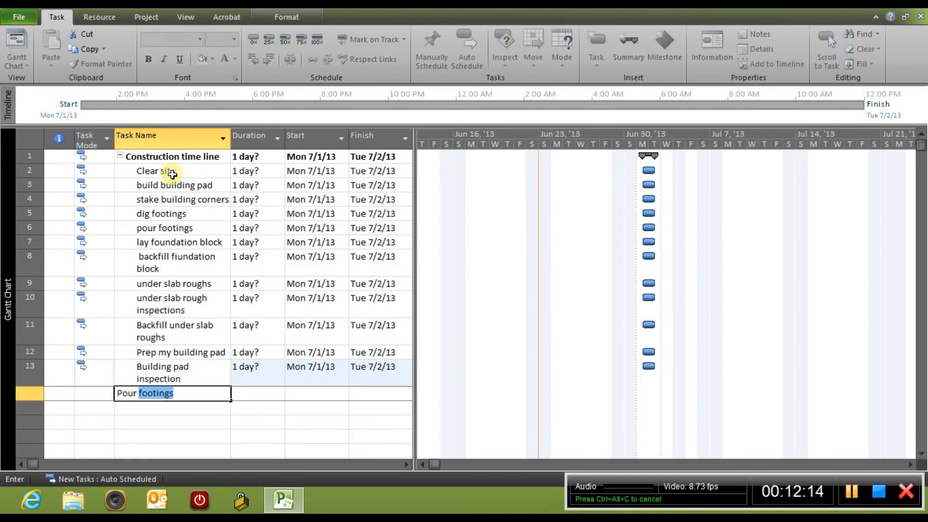
pyautogui.write('slab ')
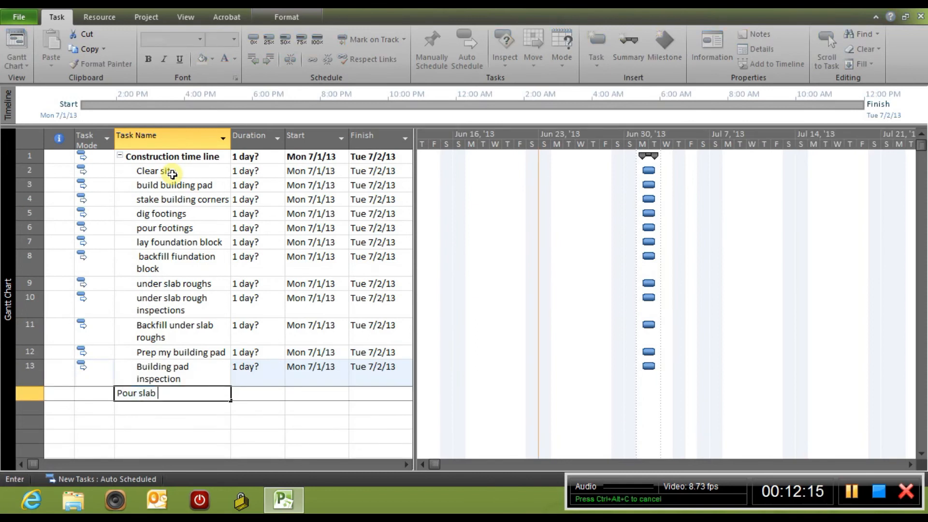
pyautogui.write('on grade')
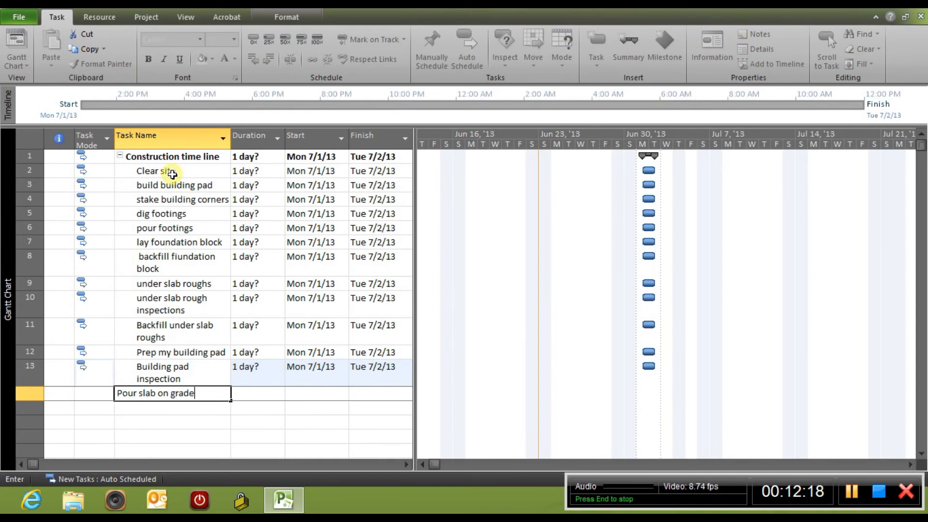
pyautogui.press('Return')
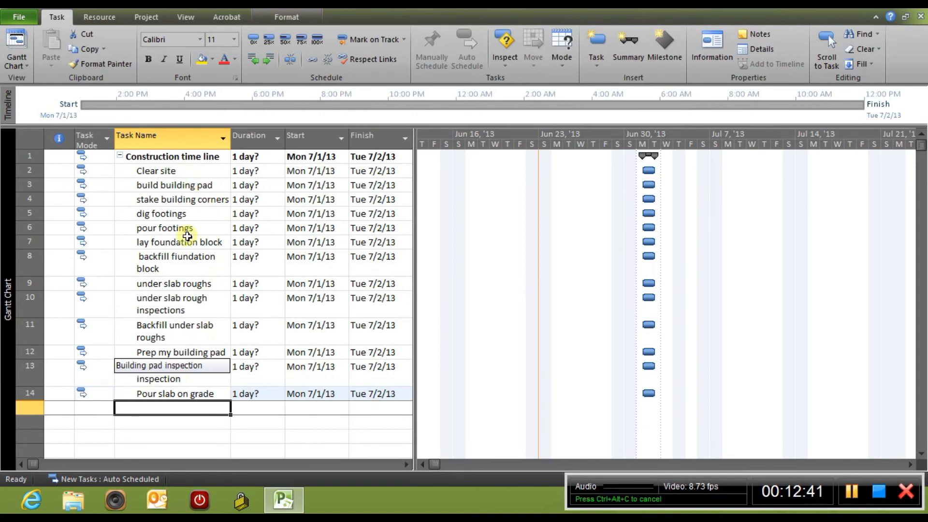
# Set the durations of the Clear site and build building pad tasks to 2 days each
pyautogui.click(259, 171)
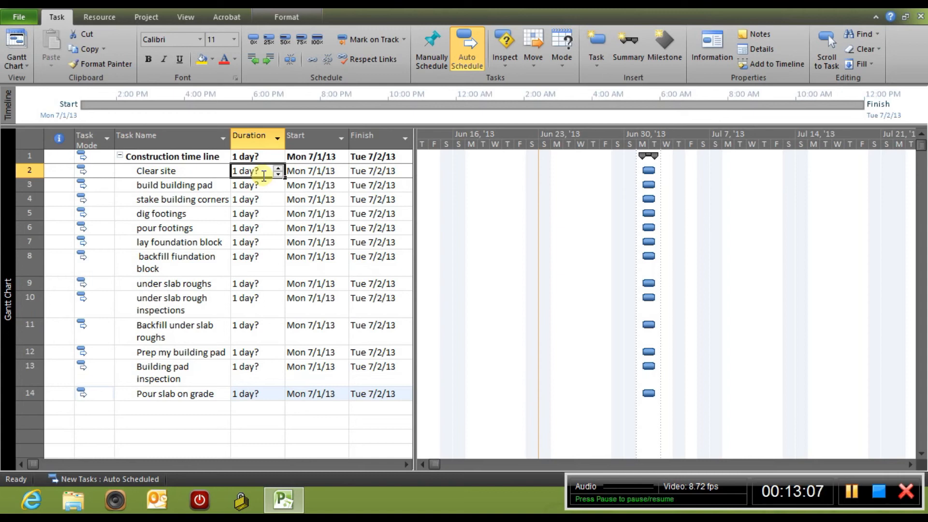
pyautogui.write('2')
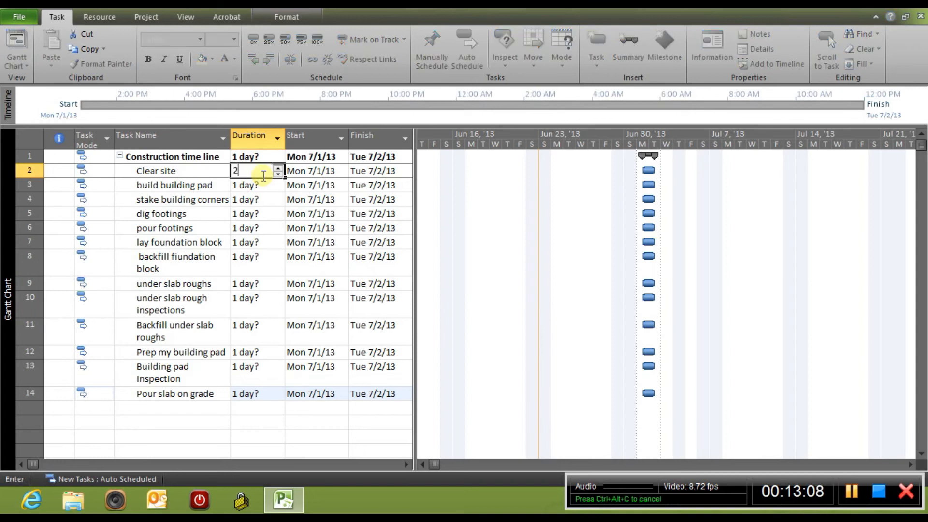
pyautogui.press('Return')
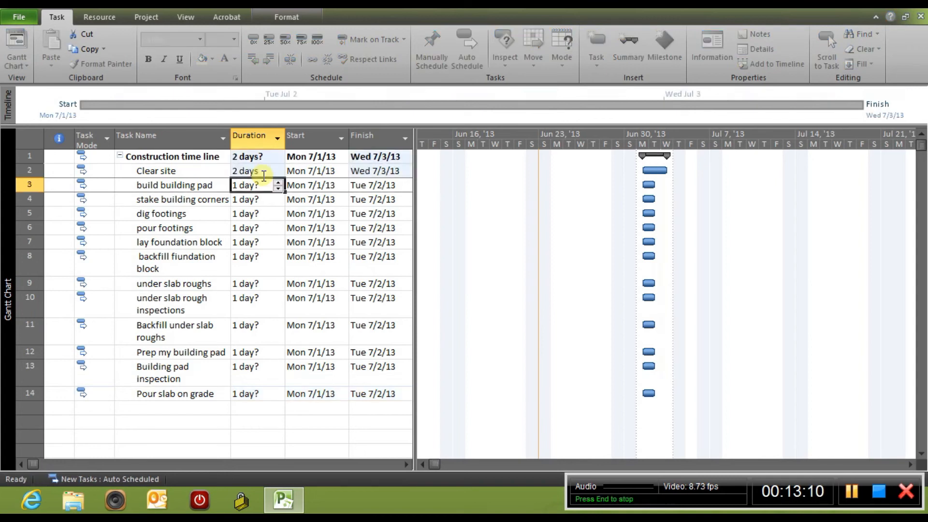
pyautogui.write('2')
pyautogui.press('Return')
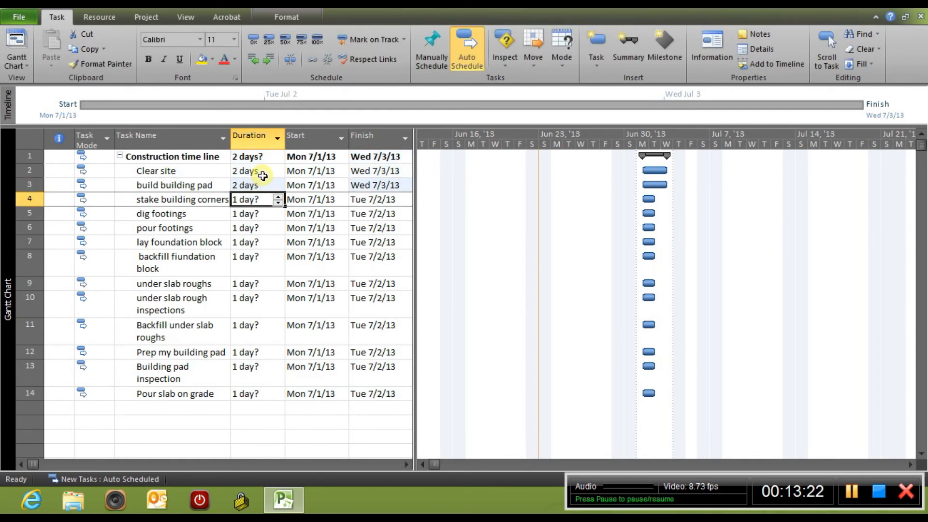
# Set the durations of the stake building corners and dig footings tasks to a firm 1 day each
pyautogui.write('1')
pyautogui.press('Return')
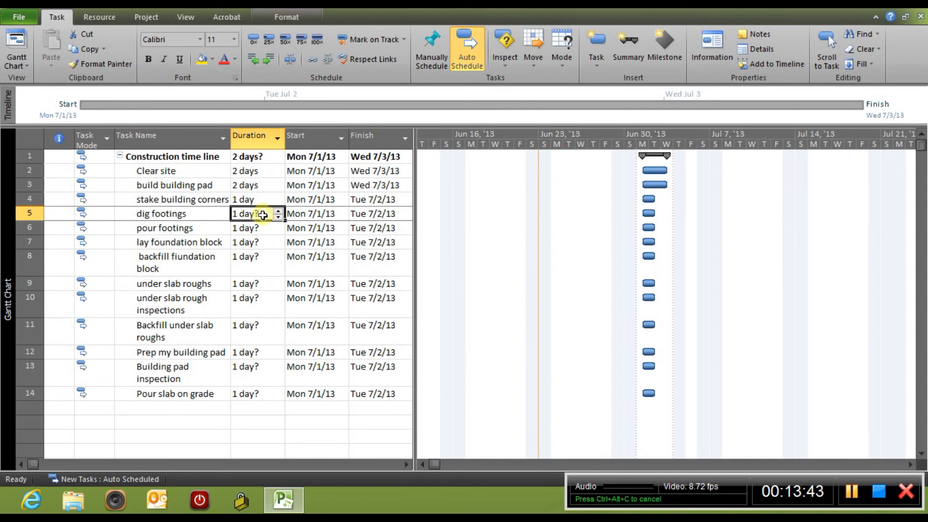
pyautogui.write('1')
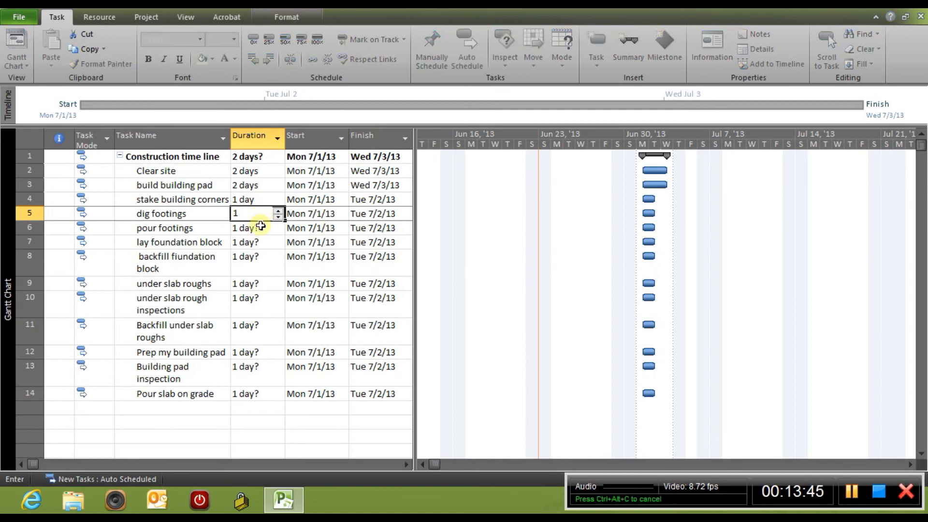
pyautogui.press('Return')
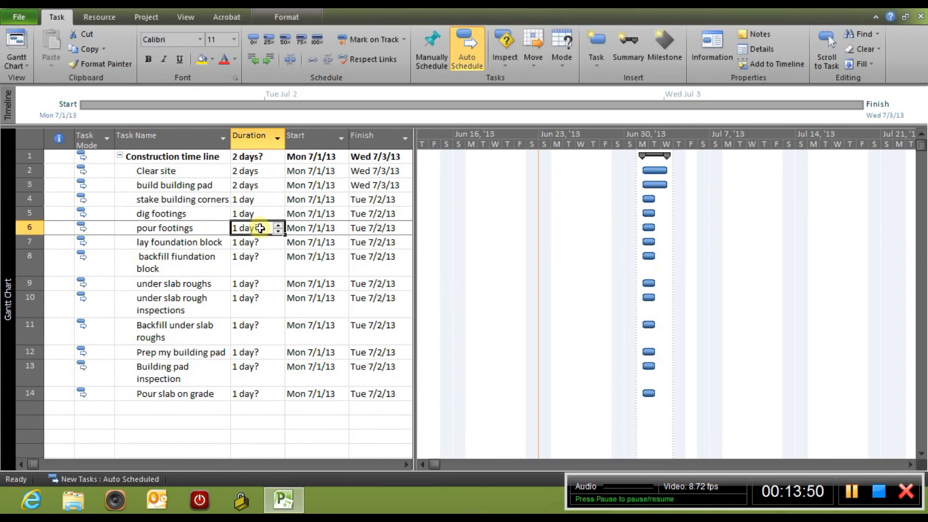
# Set the duration of pour footings to 3 days, and of lay foundation block and backfill fiundation block to 4 days each
pyautogui.write('3')
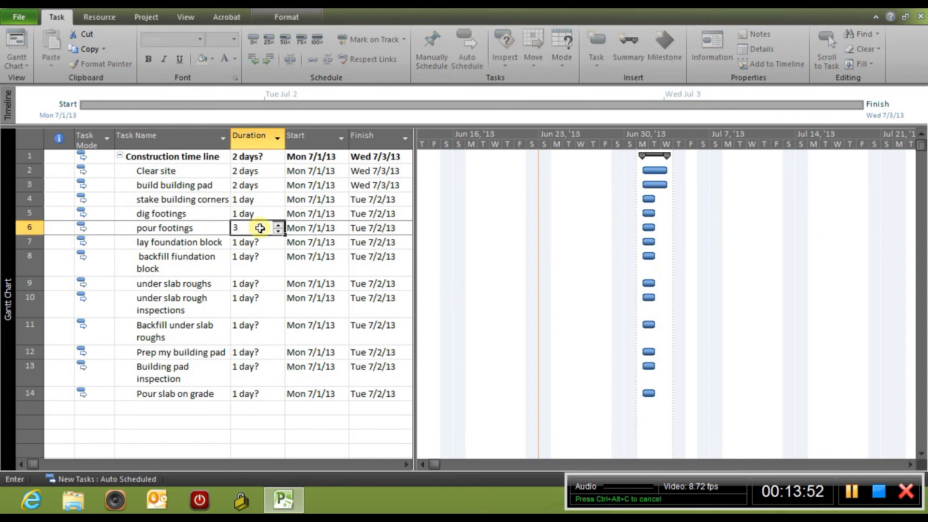
pyautogui.press('Return')
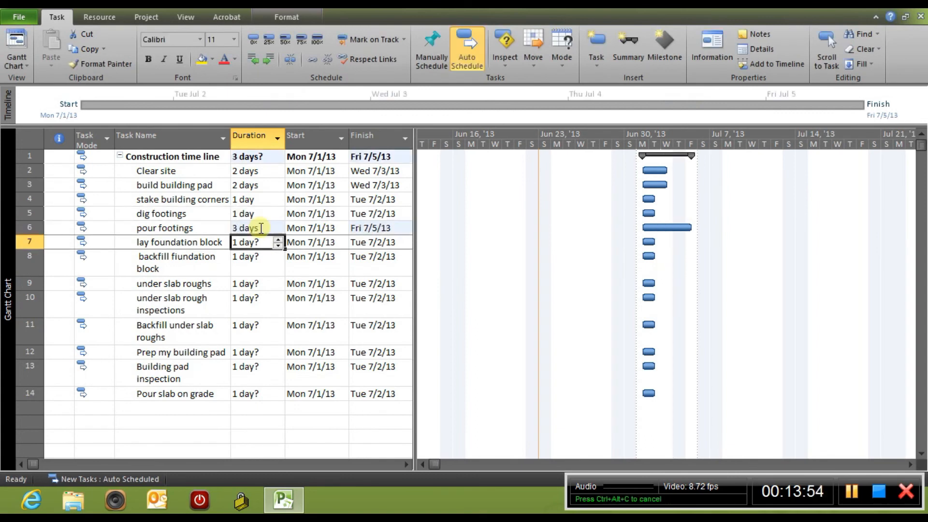
pyautogui.write('4')
pyautogui.press('Return')
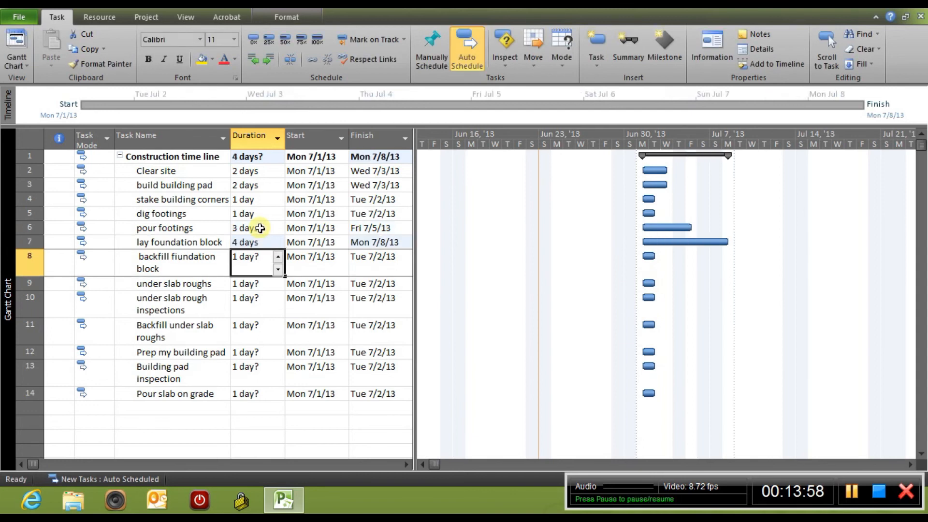
pyautogui.write('4')
pyautogui.press('Return')
# Set the durations of under slab roughs to 2 days, under slab rough inspections to 1 day and Backfill under slab roughs to 2 days
pyautogui.write('2')
pyautogui.press('Return')
pyautogui.write('1')
pyautogui.press('Return')
pyautogui.write('2')
pyautogui.press('Return')
# Set the duration of Prep my building pad to 3 days, and of Building pad inspection and Pour slab on grade to 1 day each
pyautogui.write('3')
pyautogui.press('Return')
pyautogui.write('1')
pyautogui.press('Return')
pyautogui.write('1')
pyautogui.press('Return')
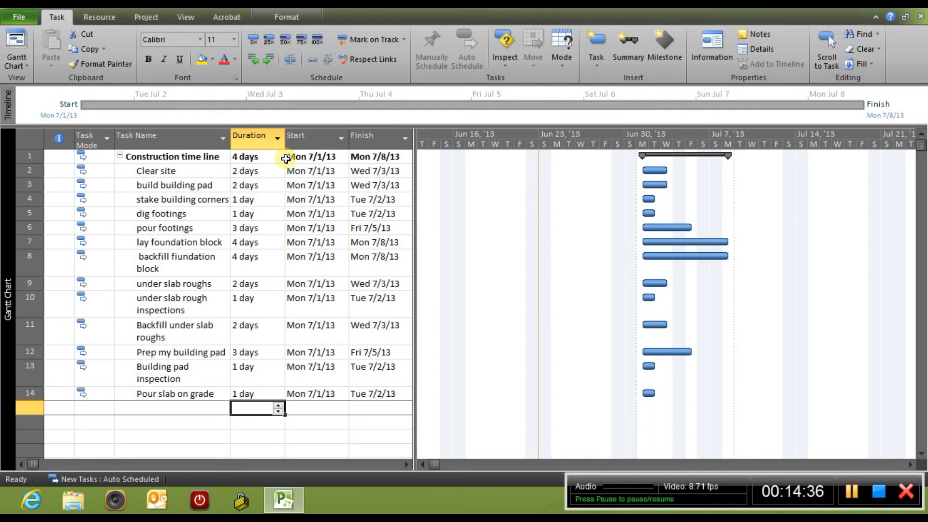
pyautogui.click(845, 497)
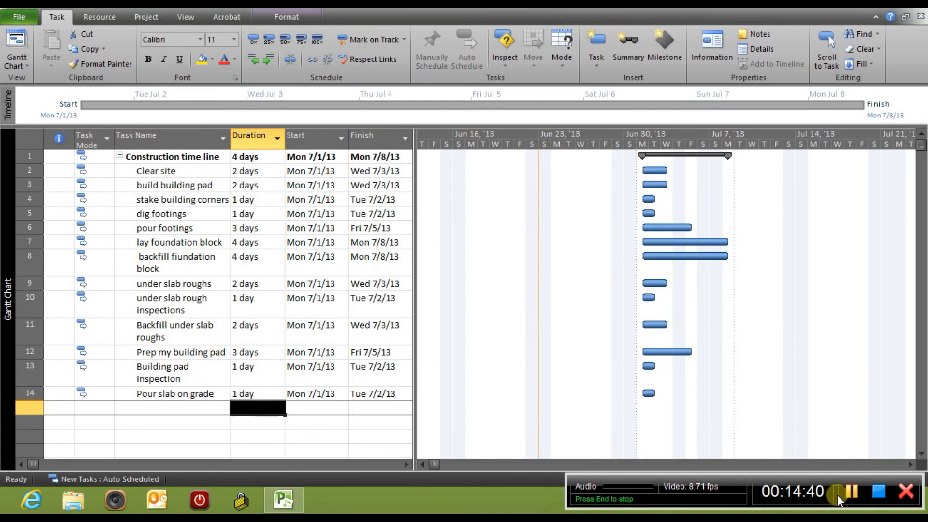